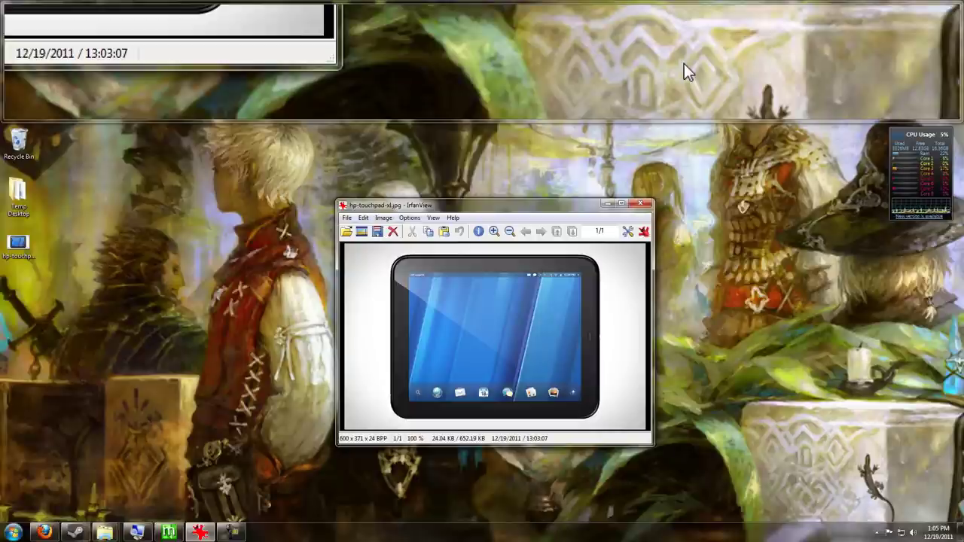
Step: Close the TouchPad picture viewer and dismiss the Start menu
key("Escape")
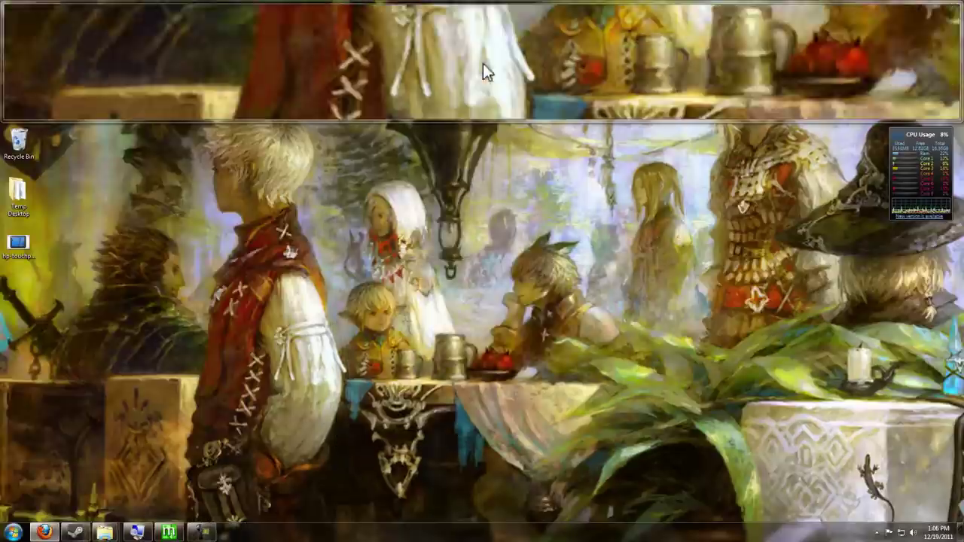
left_click(13, 532)
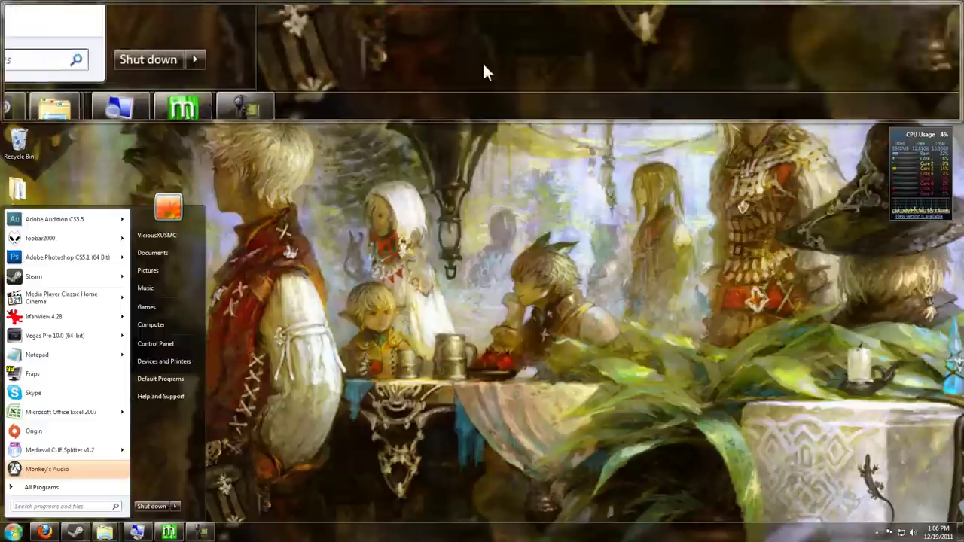
left_click(316, 511)
Step: Bring up the Encoding Temp folder and select Fast Five.m4a and the 6.53 GB Fast Five.mkv
mouse_move(105, 531)
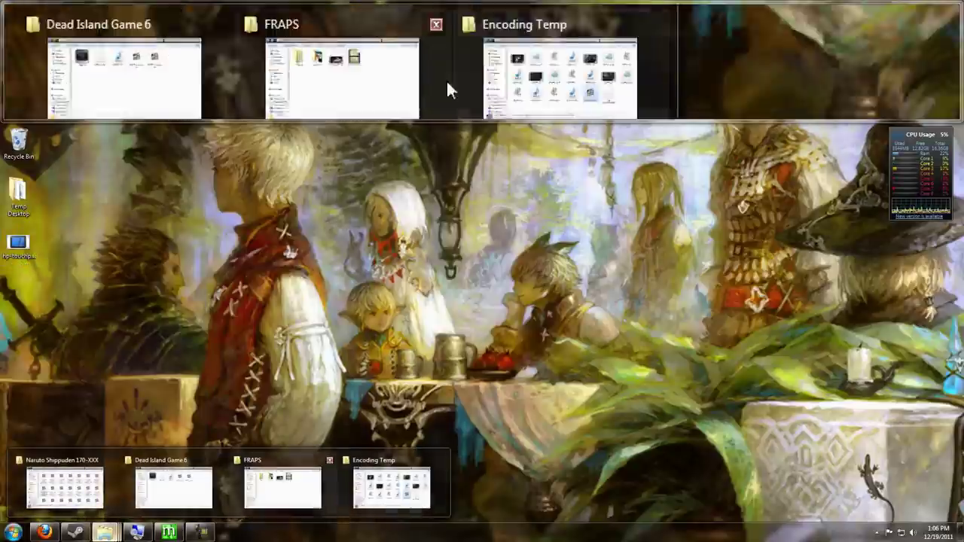
mouse_move(331, 488)
mouse_move(392, 488)
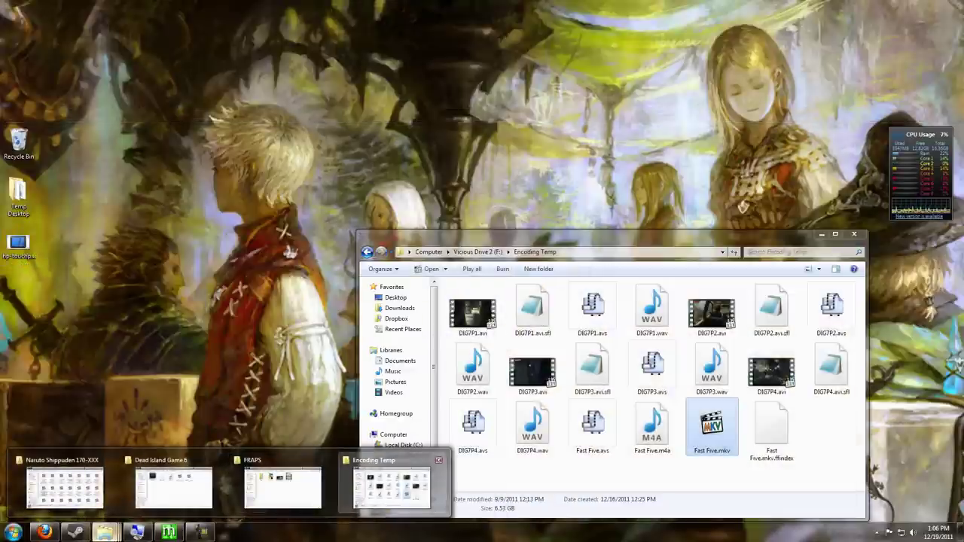
left_click(391, 488)
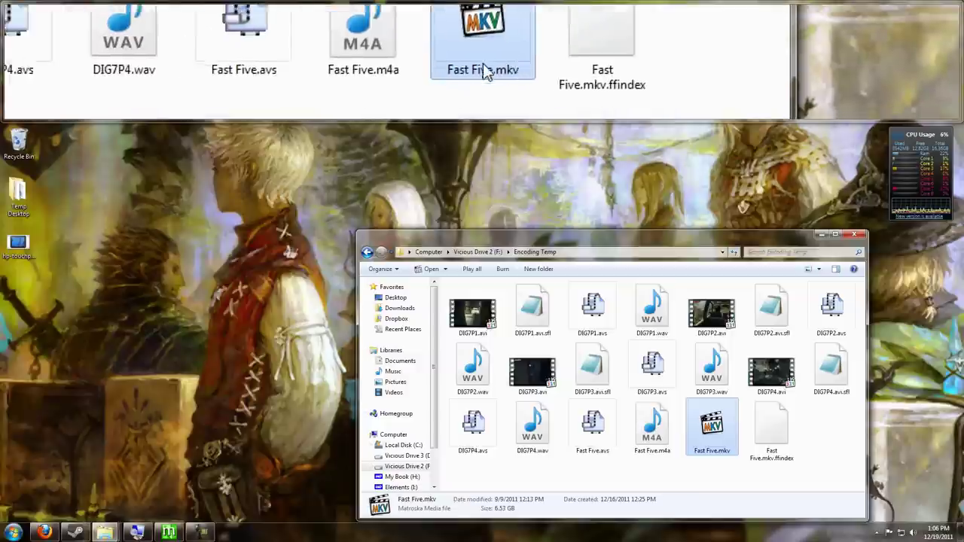
left_click(663, 436)
left_click(712, 431)
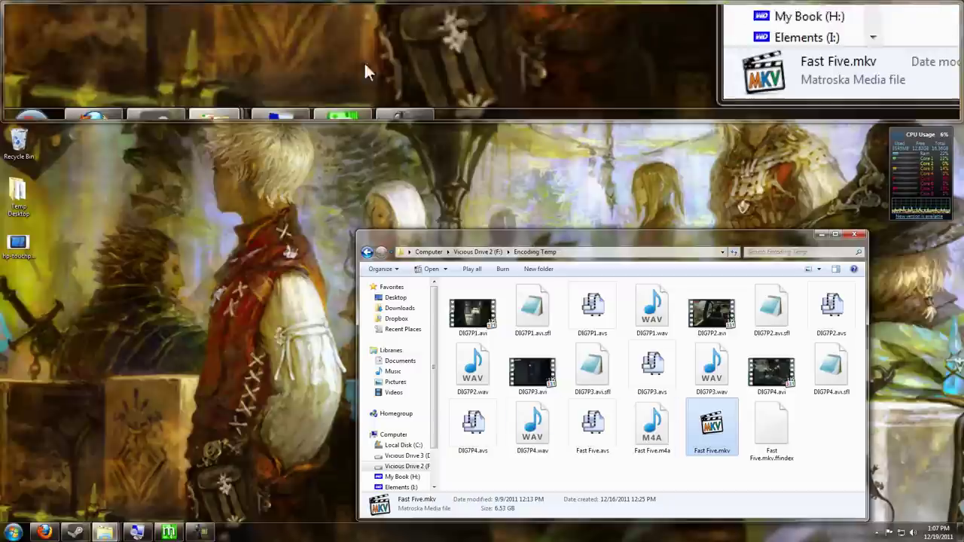
Step: Check the 1.56 GB Fast Five HP.mp4 in the FRAPS folder, then minimize that window
mouse_move(98, 537)
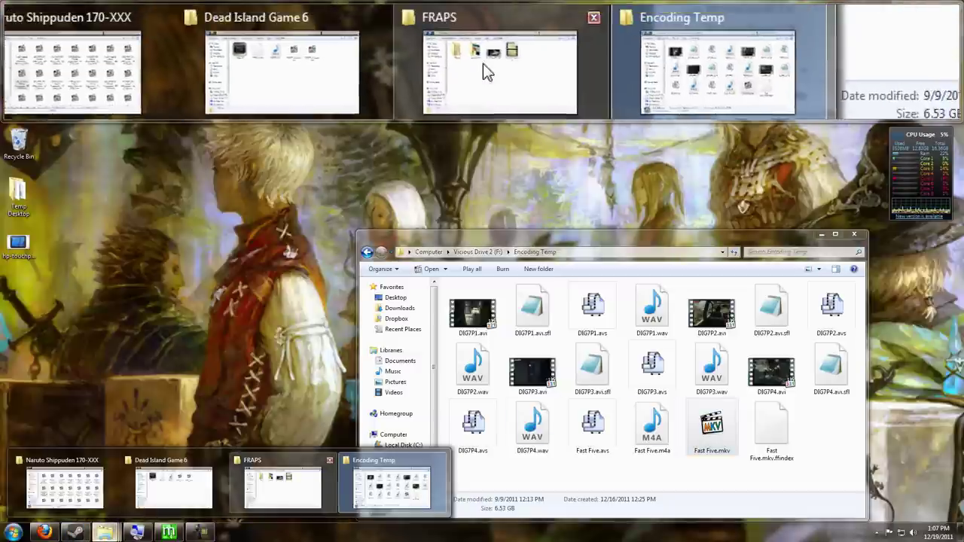
left_click(300, 480)
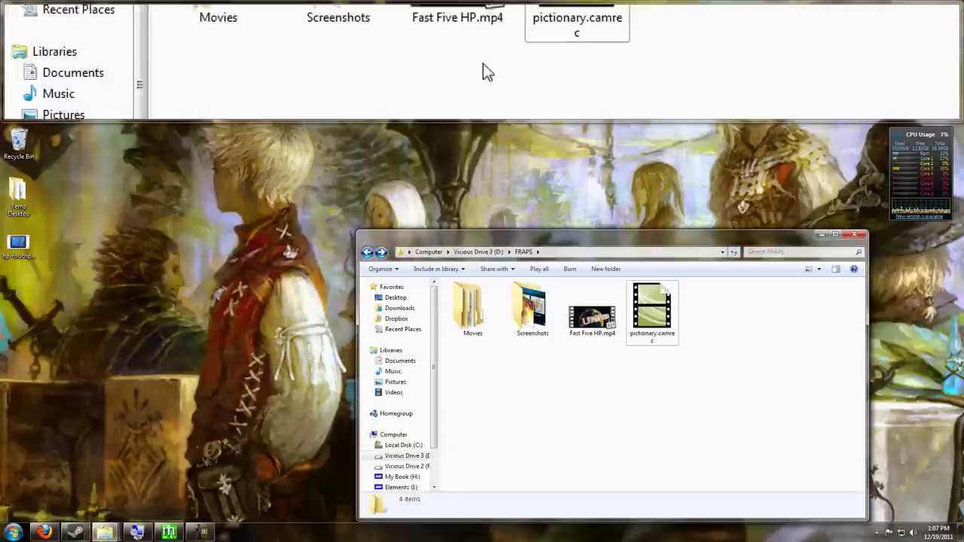
left_click(585, 319)
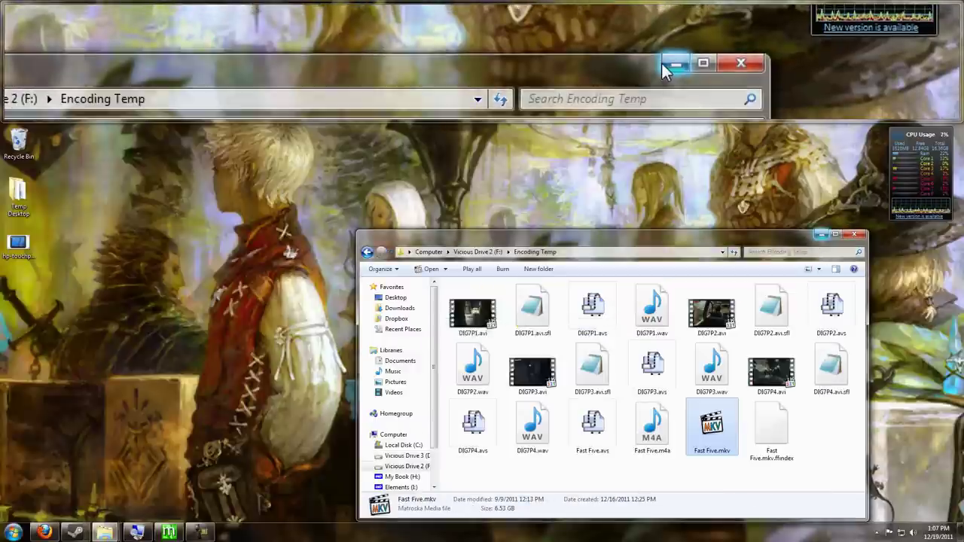
left_click(821, 234)
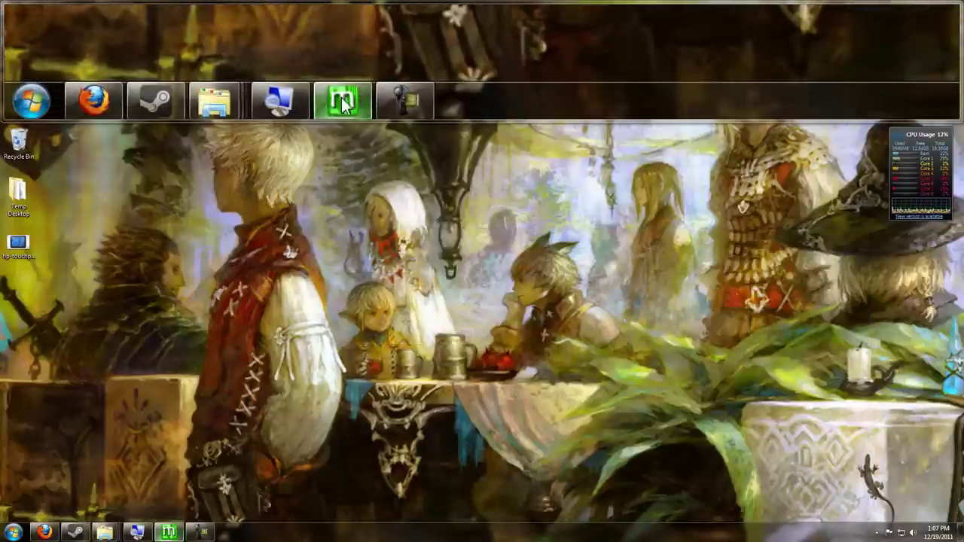
Step: Restore MeGUI, showing the x264: HP Touchpad preset with MP4 output, and browse its menus
left_click(169, 533)
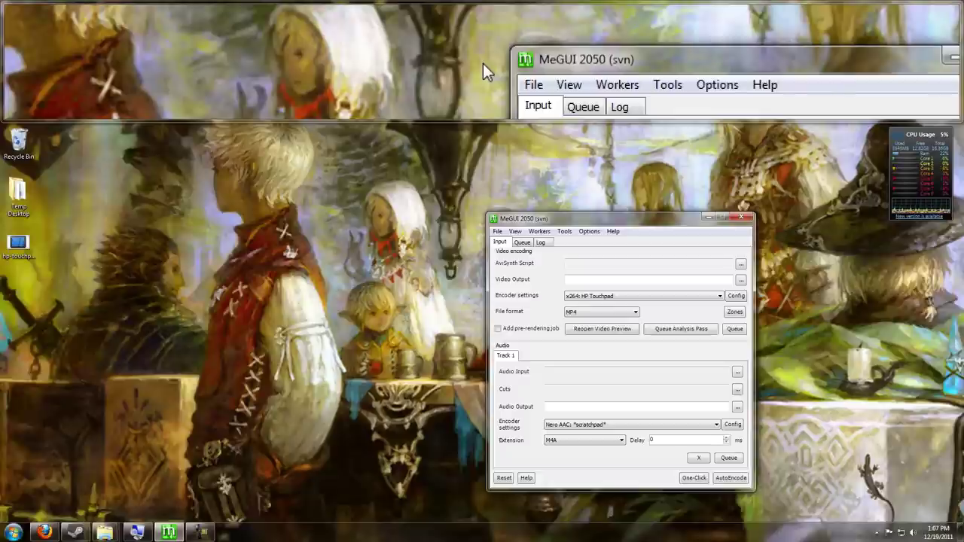
left_click(563, 231)
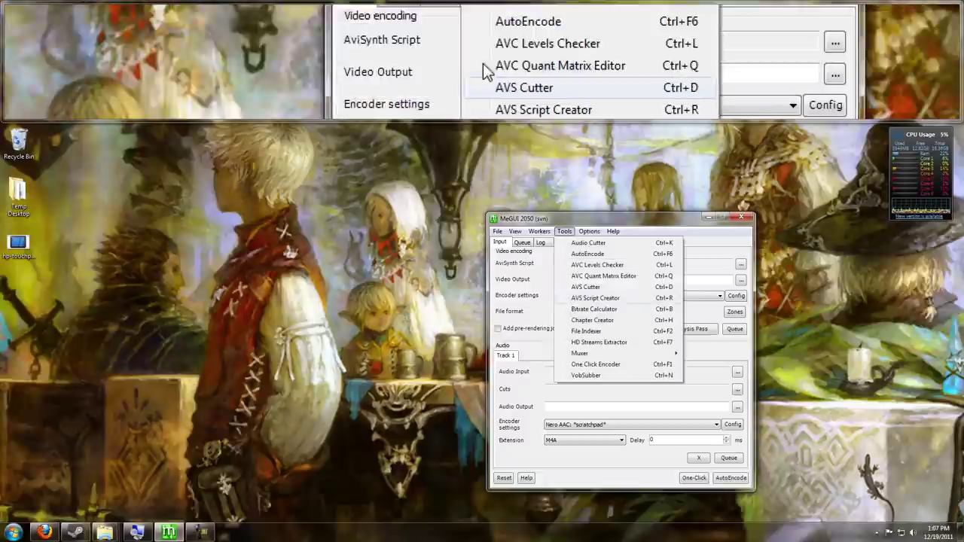
mouse_move(522, 232)
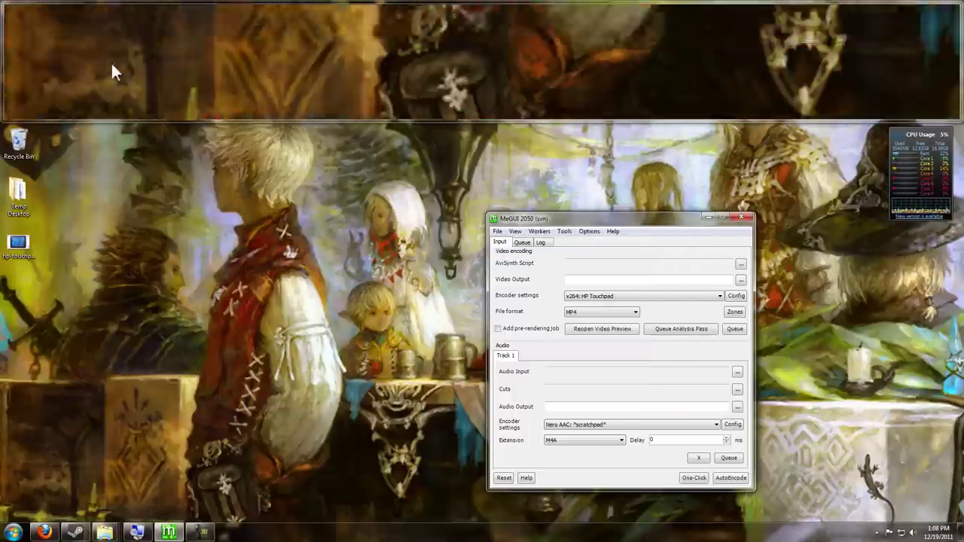
Step: View the SourceForge MeGUI page offering MeGUI_2050_x86.zip, then bring MeGUI back to the front
left_click(44, 533)
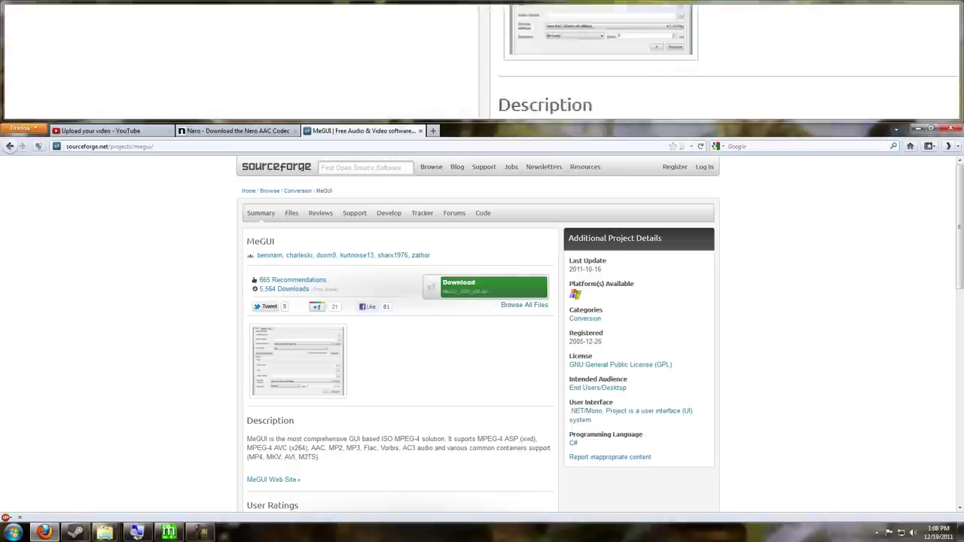
left_click(169, 533)
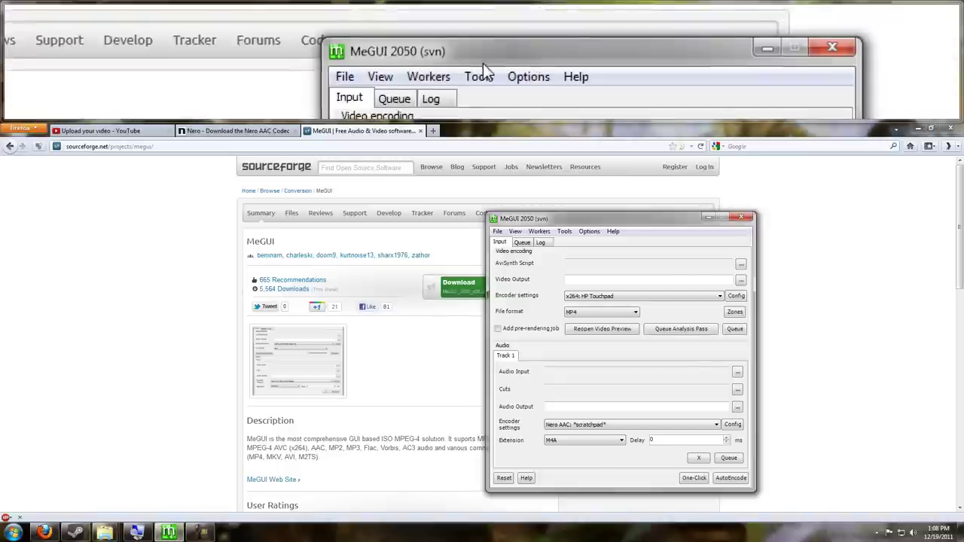
Step: Run MeGUI's updater from Options > Update to check all components
left_click(564, 231)
mouse_move(589, 232)
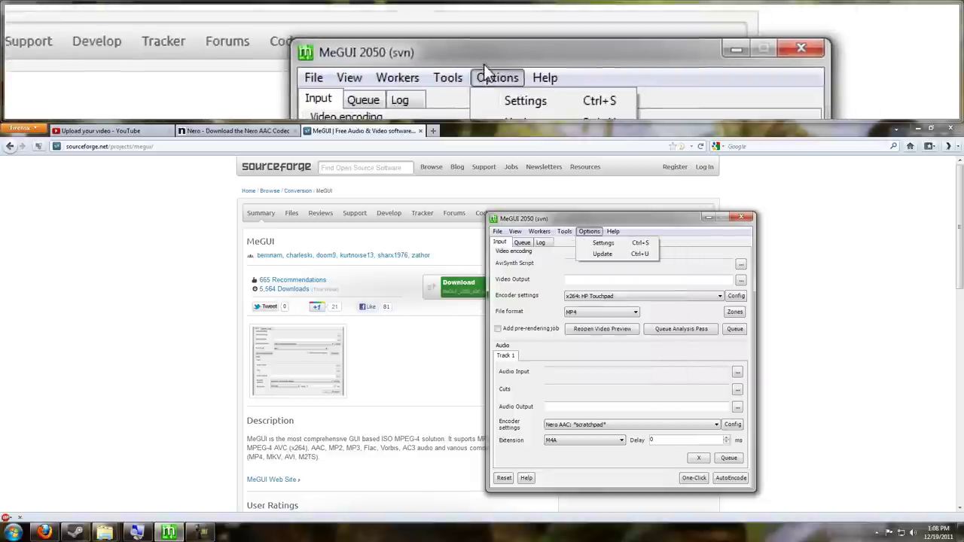
left_click(584, 250)
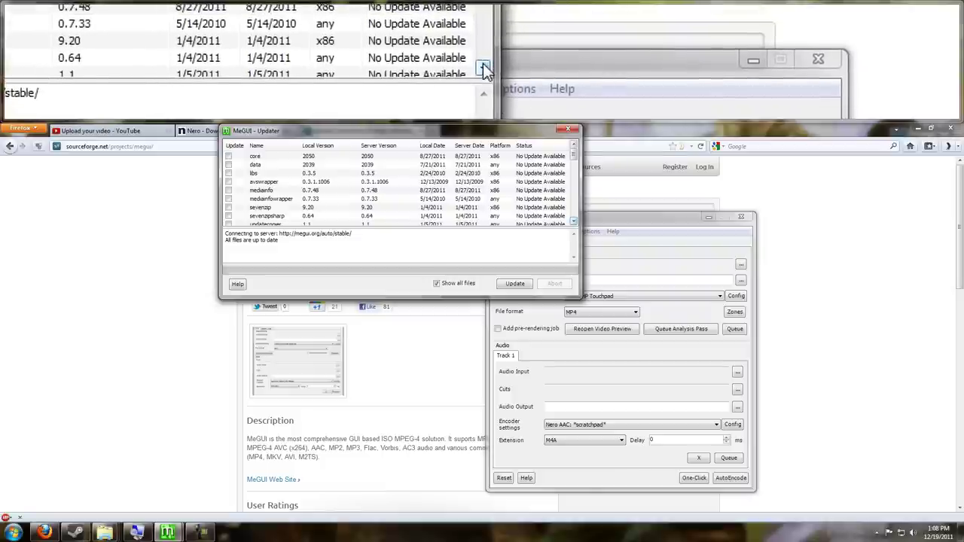
Step: Scroll through the updater list confirming all files are up to date, then close the updater
left_click(573, 221)
left_click(573, 221)
left_click(573, 221)
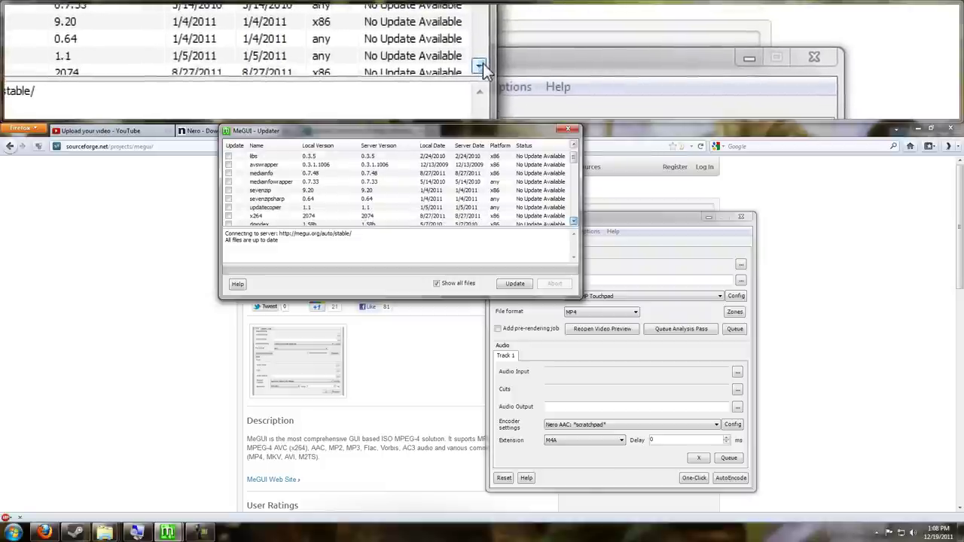
left_click(573, 221)
left_click(573, 220)
left_click(573, 221)
left_click(573, 221)
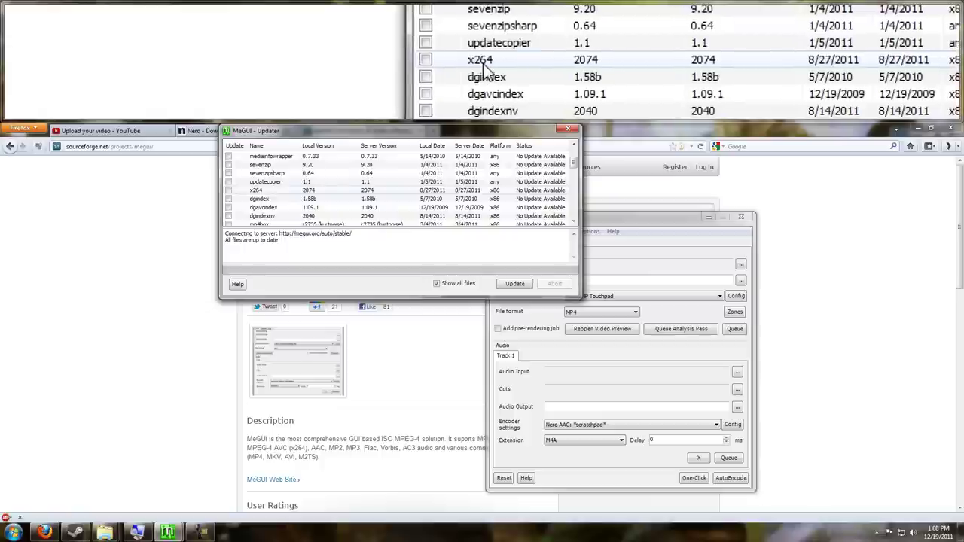
left_click(573, 221)
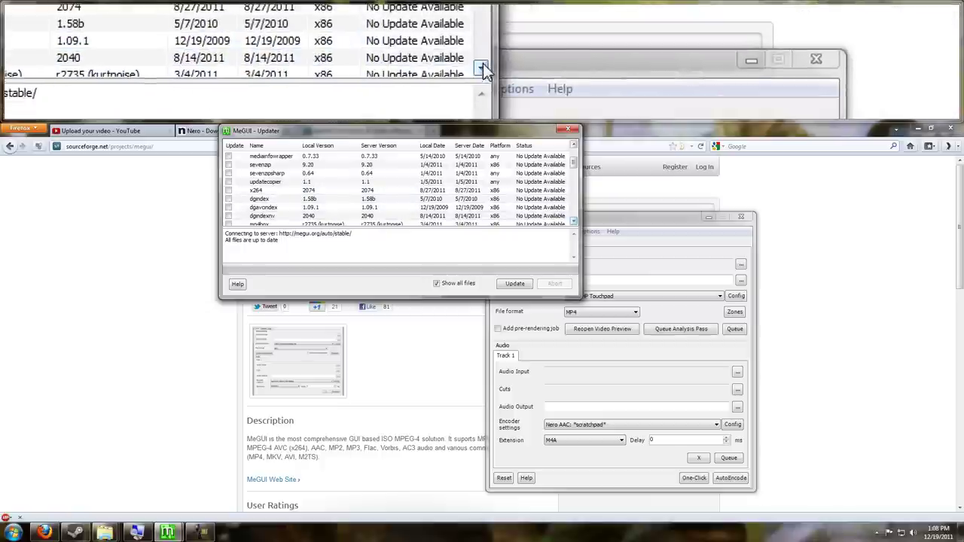
left_click(573, 220)
left_click(573, 221)
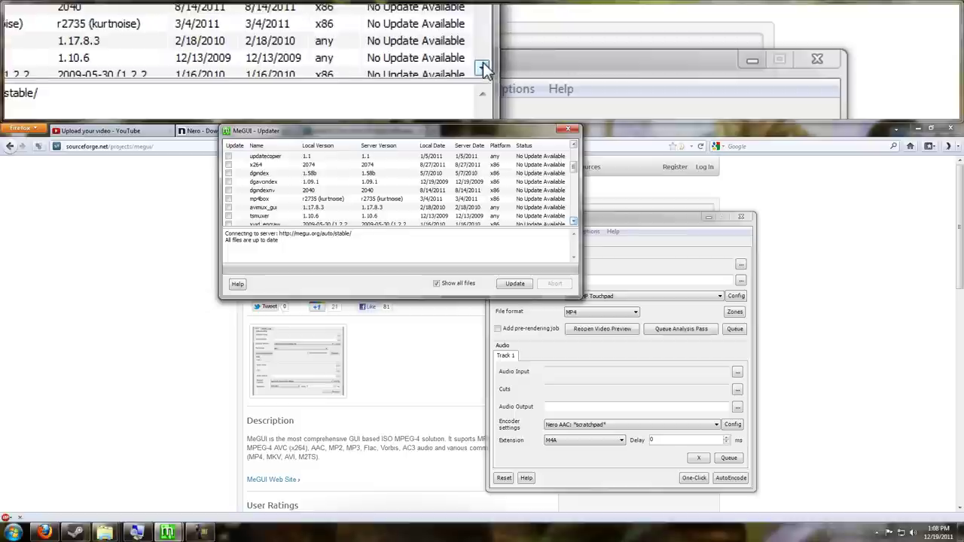
left_click(574, 221)
left_click(573, 220)
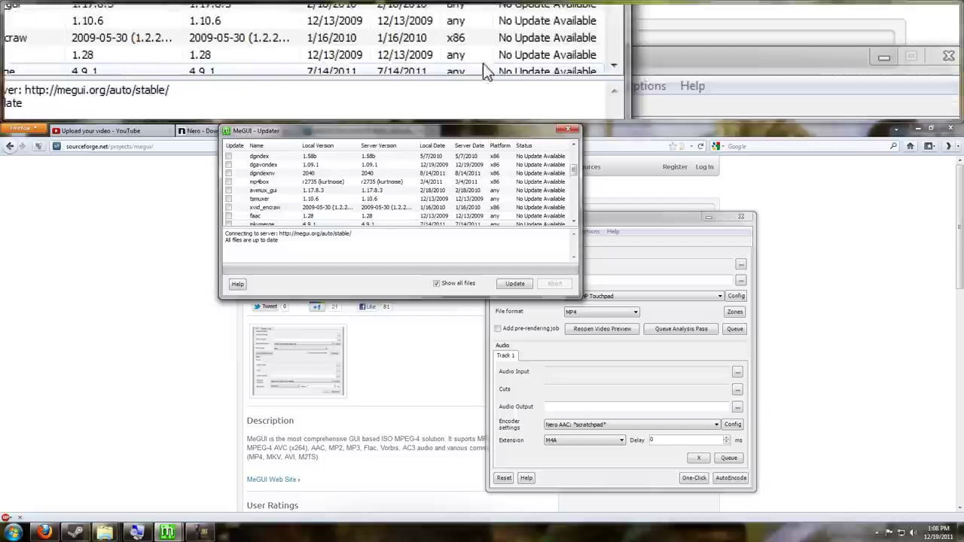
left_click(573, 220)
left_click(573, 221)
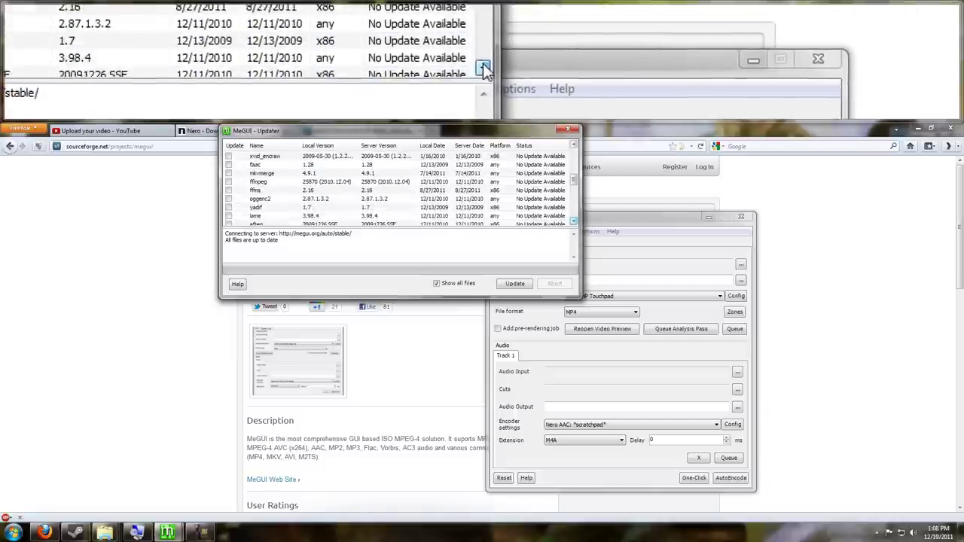
left_click(573, 221)
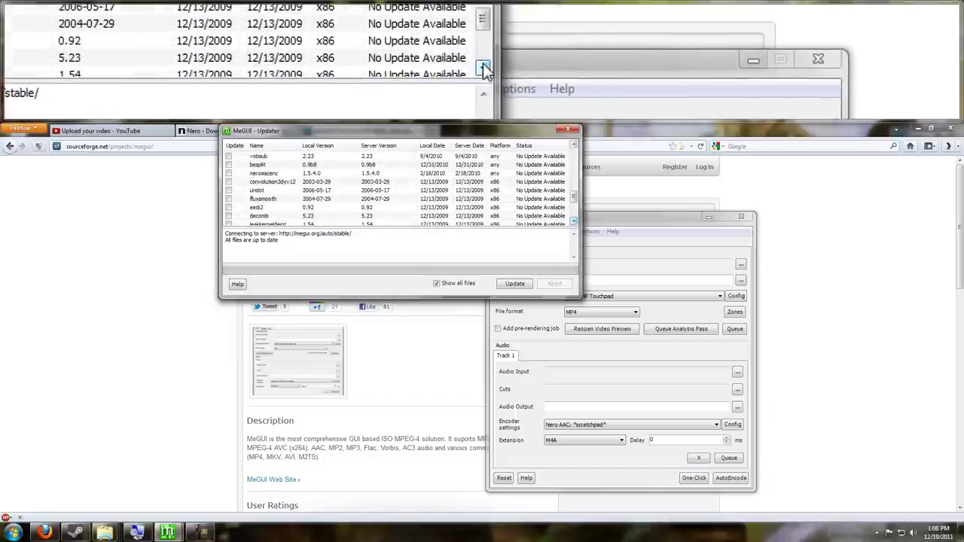
left_click(573, 221)
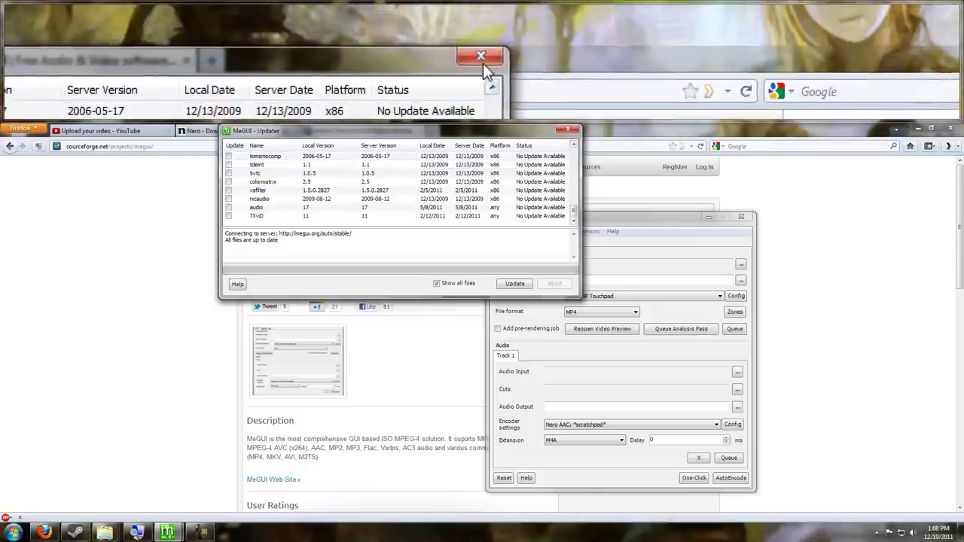
left_click(567, 131)
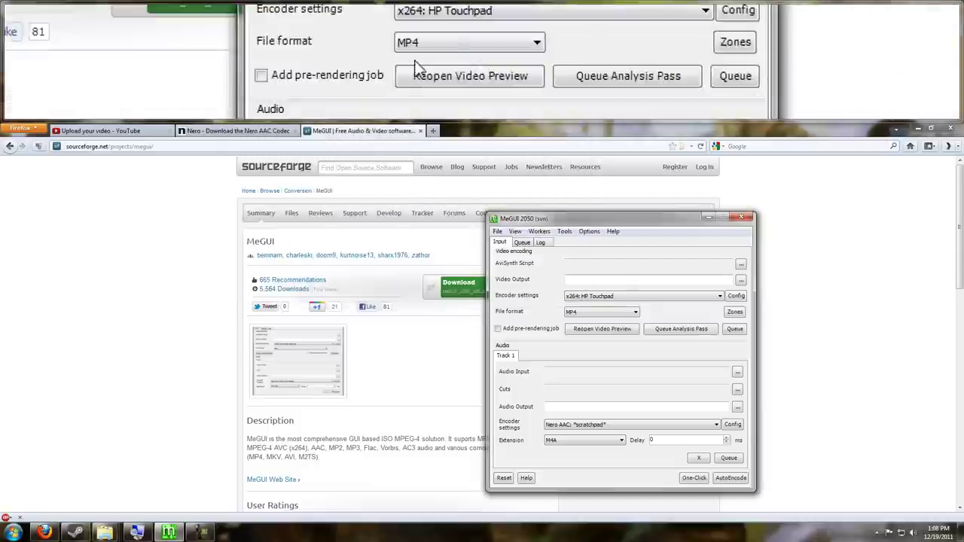
Step: Search Google in Firefox for 'nero aac' to find the Nero AAC Codec download
left_click(182, 132)
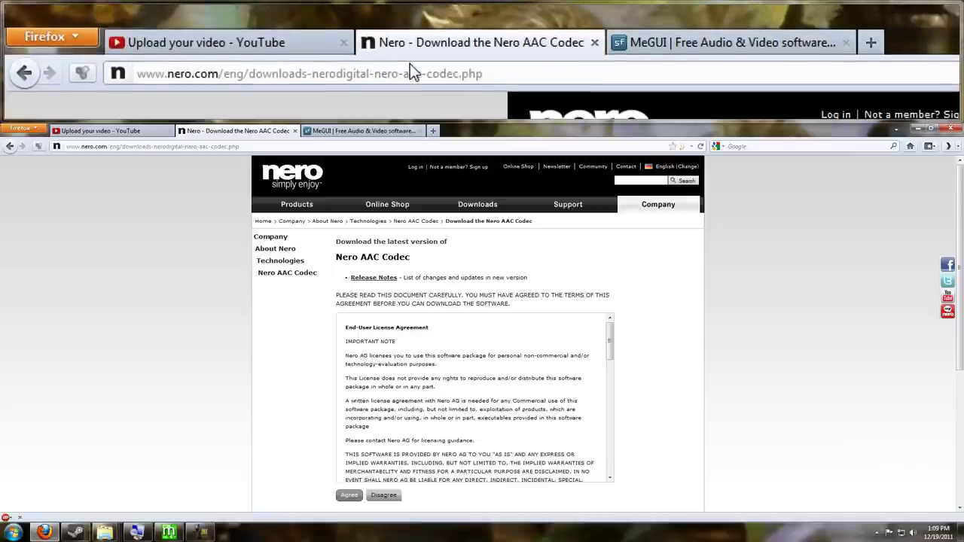
left_click(485, 65)
type("g")
key("BackSpace")
type("nero aac")
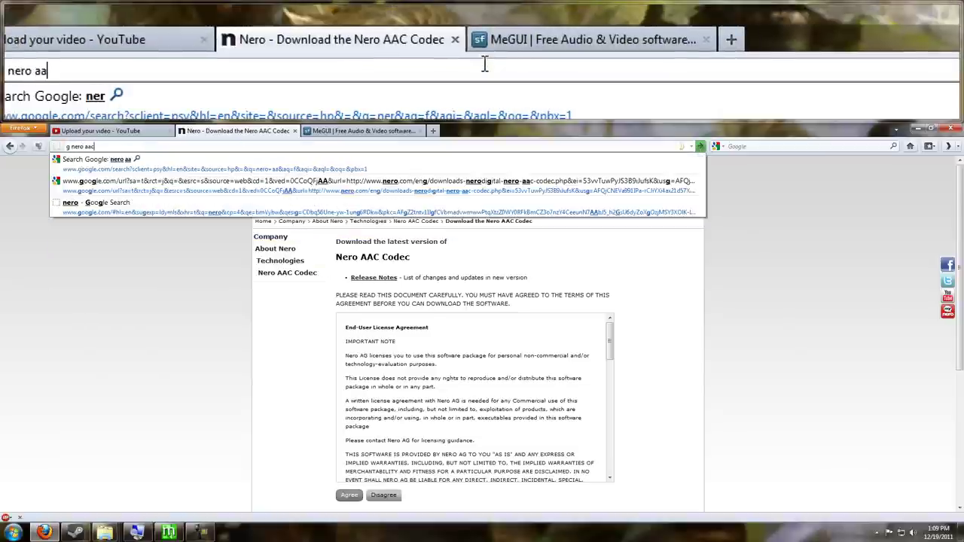
key("Return")
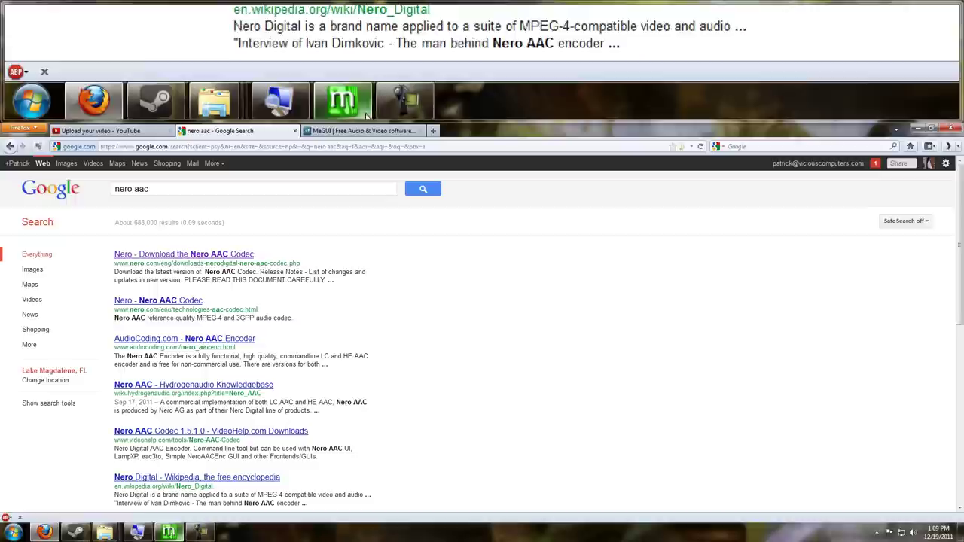
Step: Confirm MeGUI's NeroAacEnc location is C:\nero\neroAacEnc.exe and cancel the settings
left_click(168, 533)
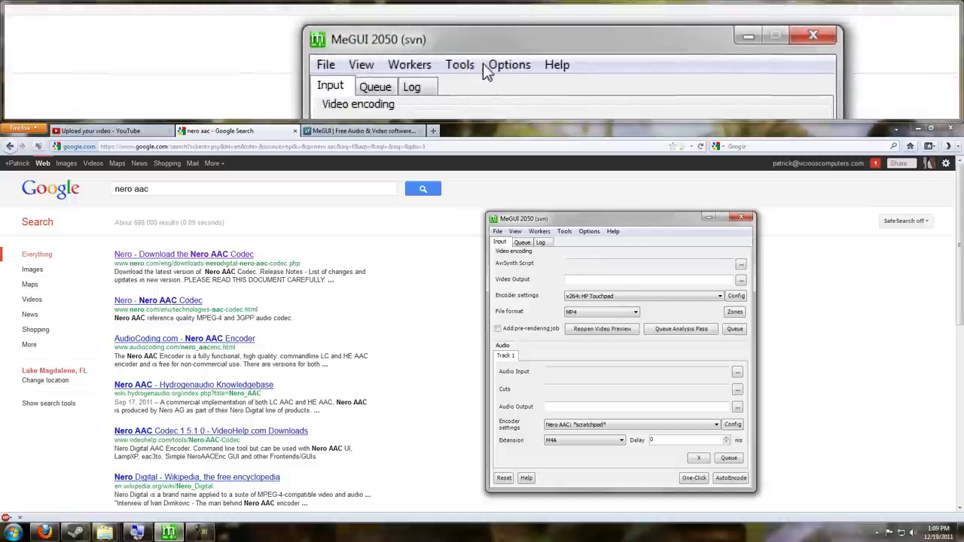
left_click(592, 232)
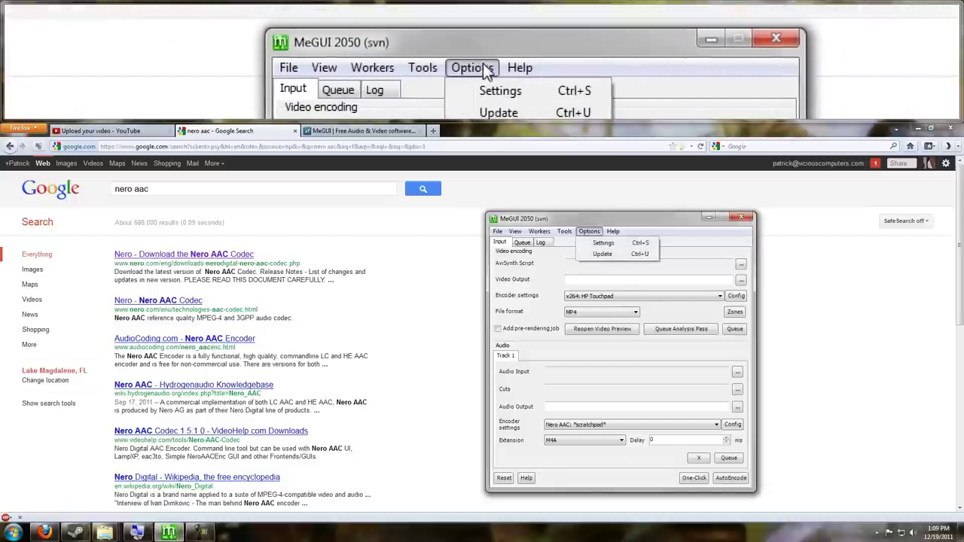
left_click(603, 244)
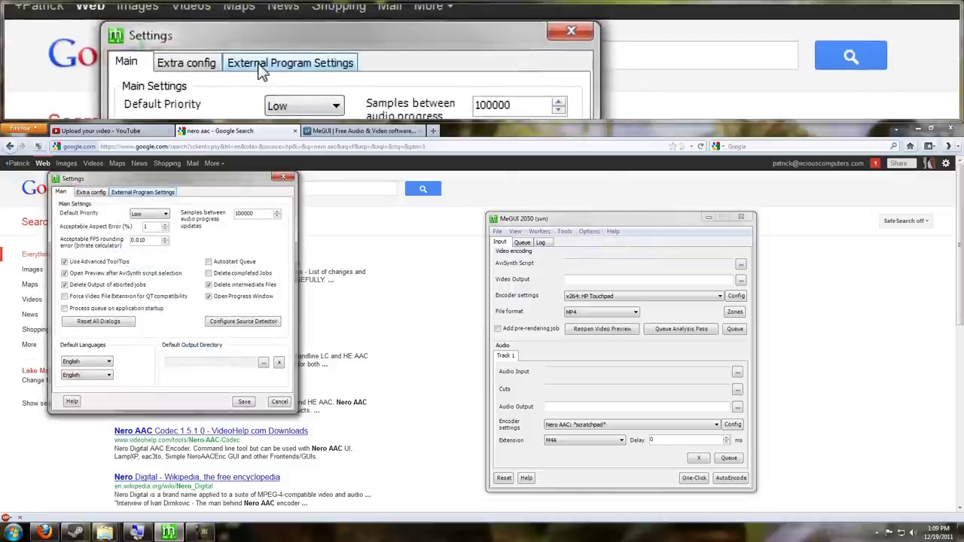
left_click(128, 195)
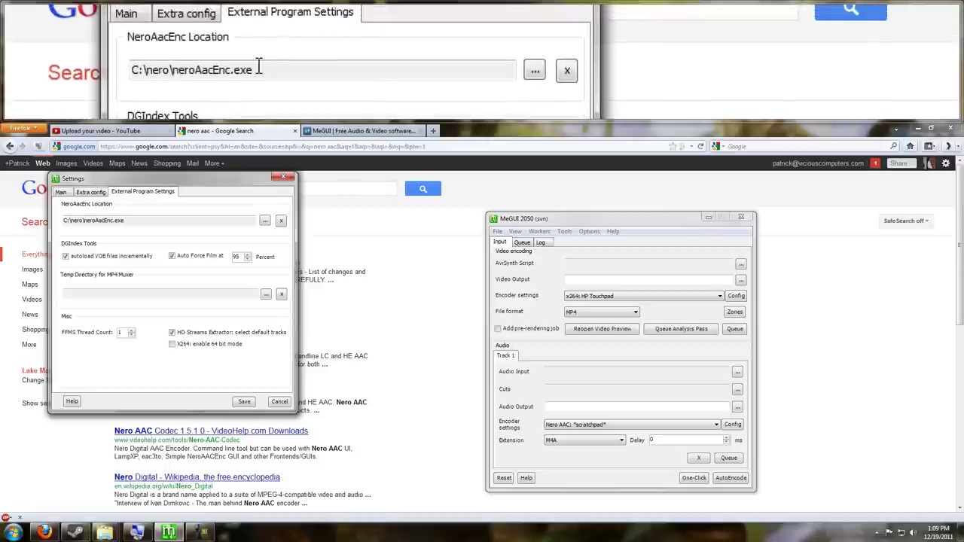
left_click(282, 401)
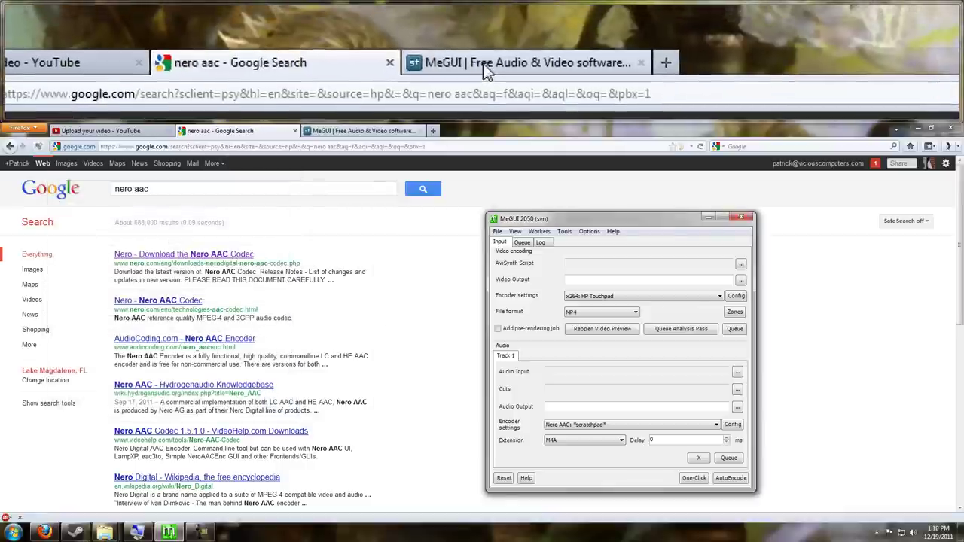
Step: Close the SourceForge MeGUI and 'nero aac' search tabs in Firefox
left_click(369, 131)
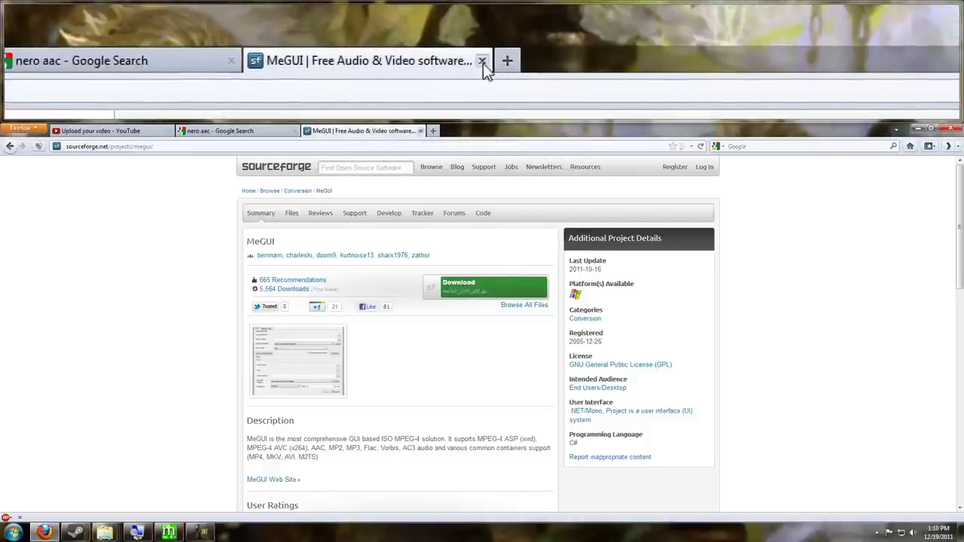
left_click(420, 131)
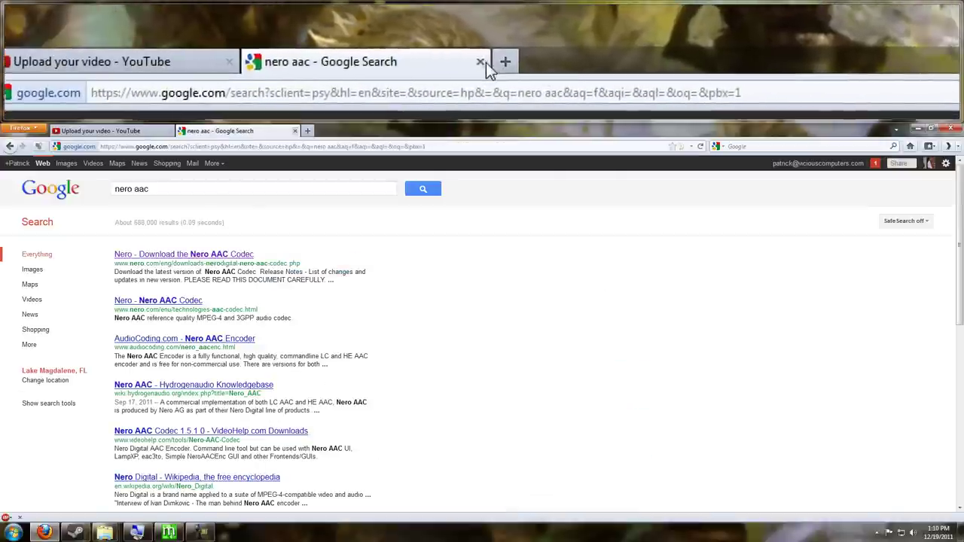
left_click(294, 132)
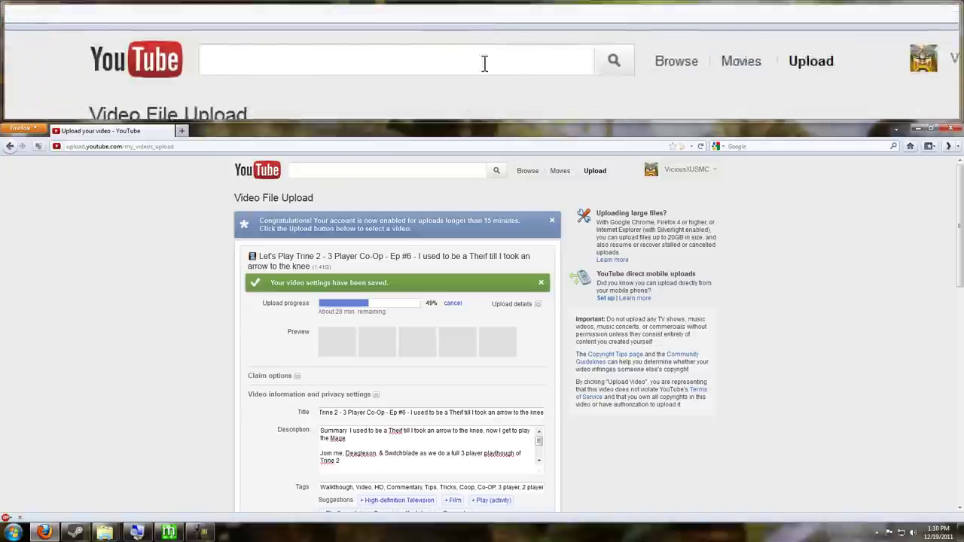
Step: Minimize Firefox and move the MeGUI window up and to the left
left_click(915, 129)
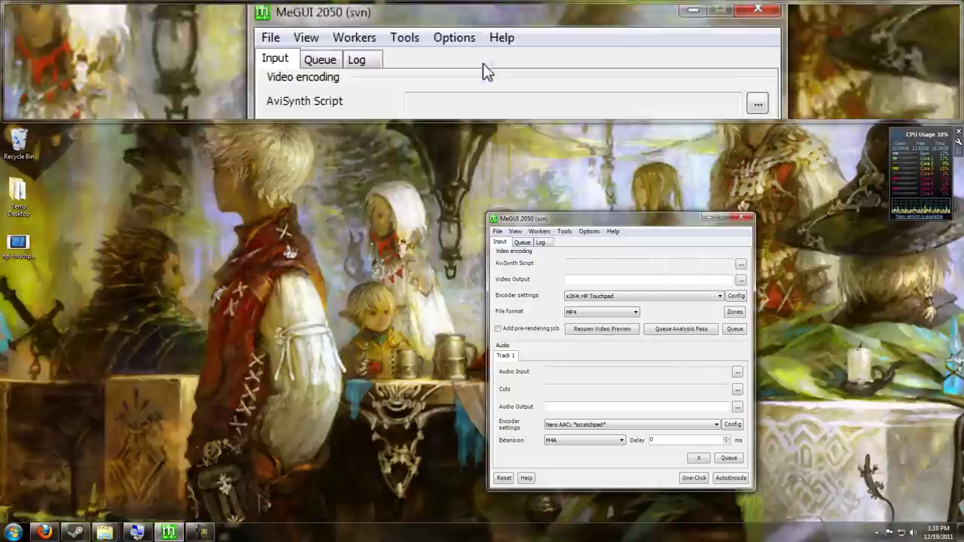
left_click_drag(630, 225, 530, 210)
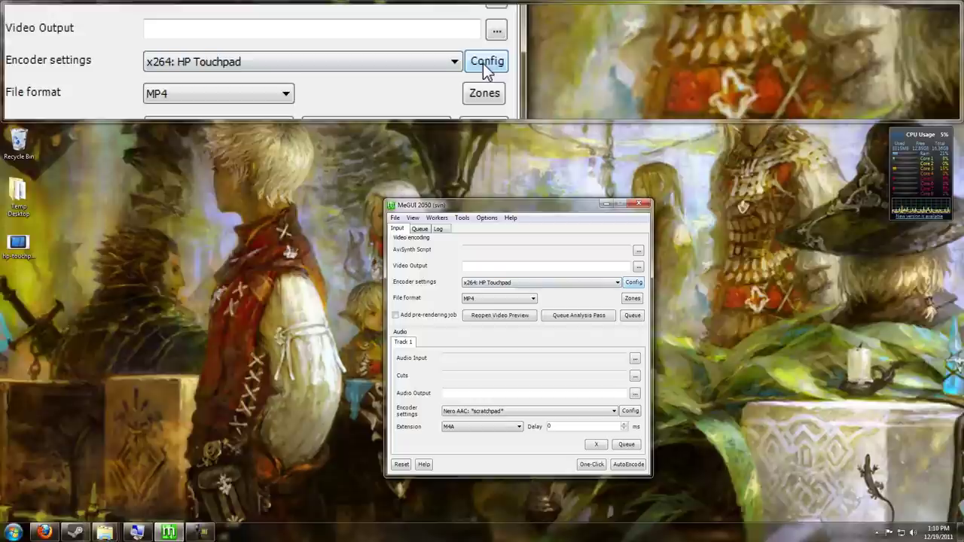
Step: Review the HP Touchpad x264 config: constant quality 20, Medium preset, High Profile, Level 3.1
left_click(633, 283)
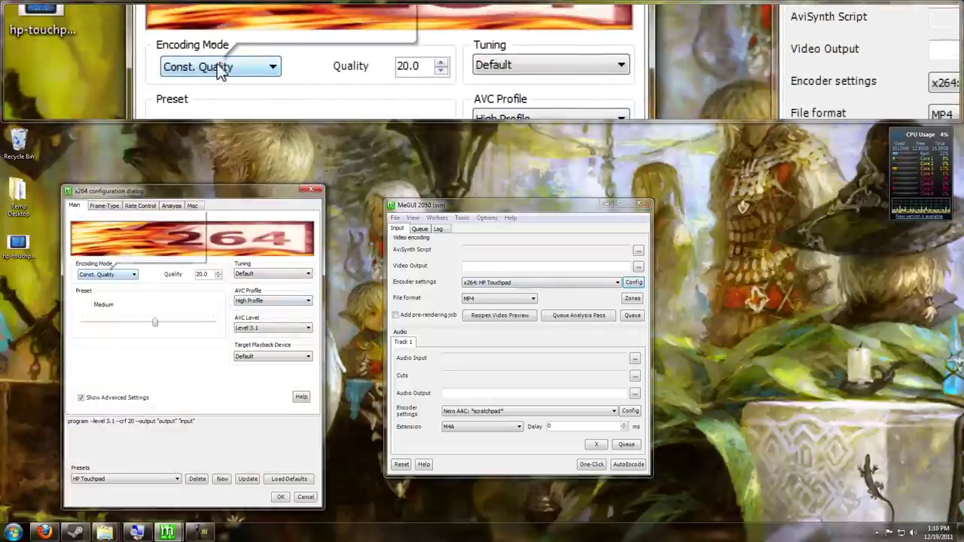
mouse_move(106, 275)
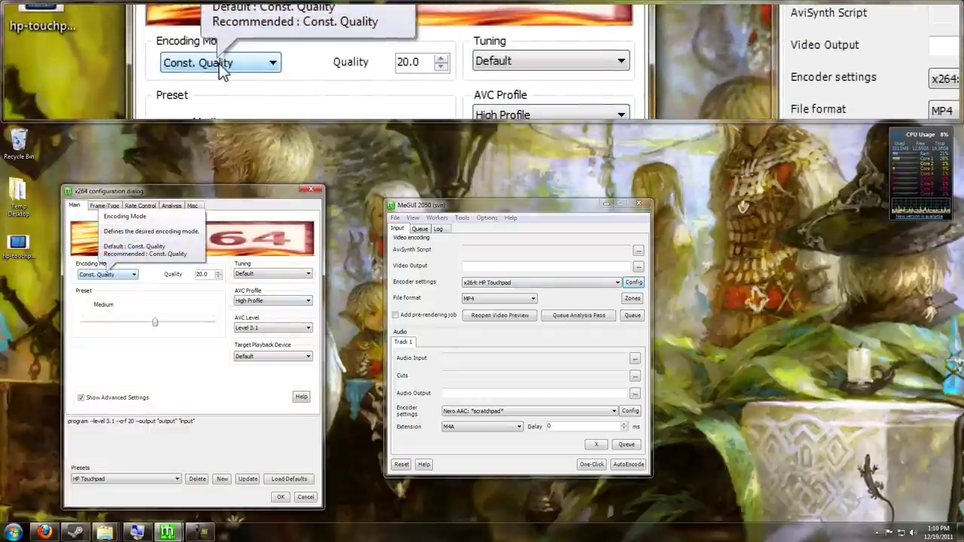
mouse_move(153, 321)
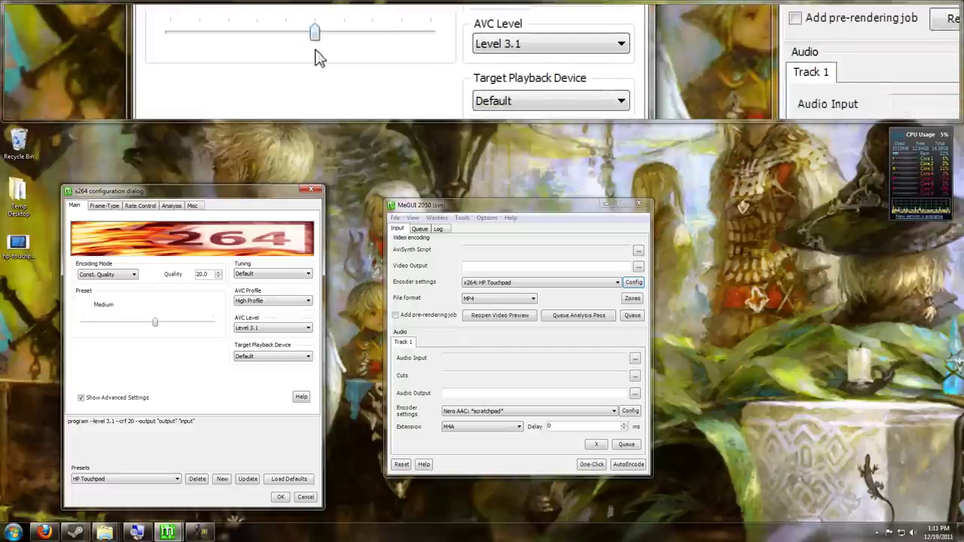
mouse_move(208, 277)
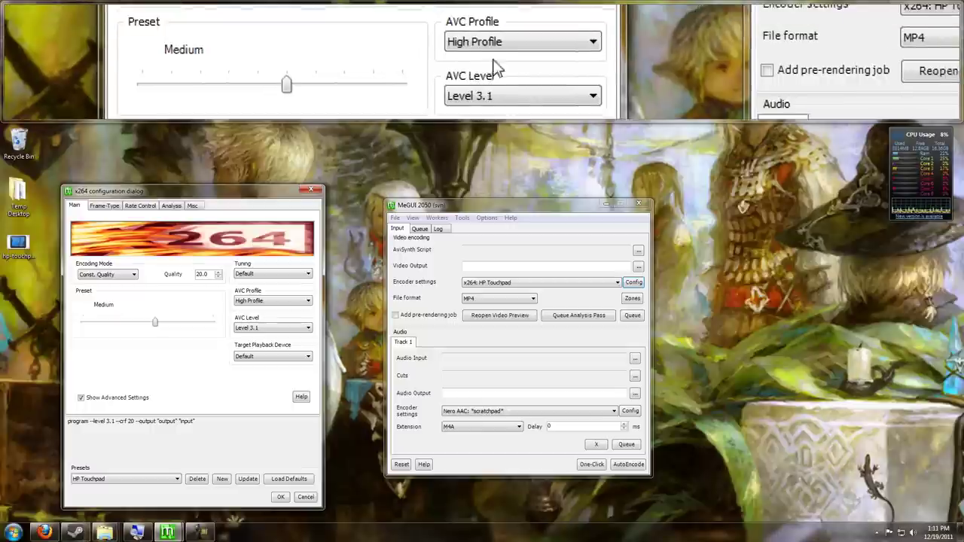
mouse_move(260, 301)
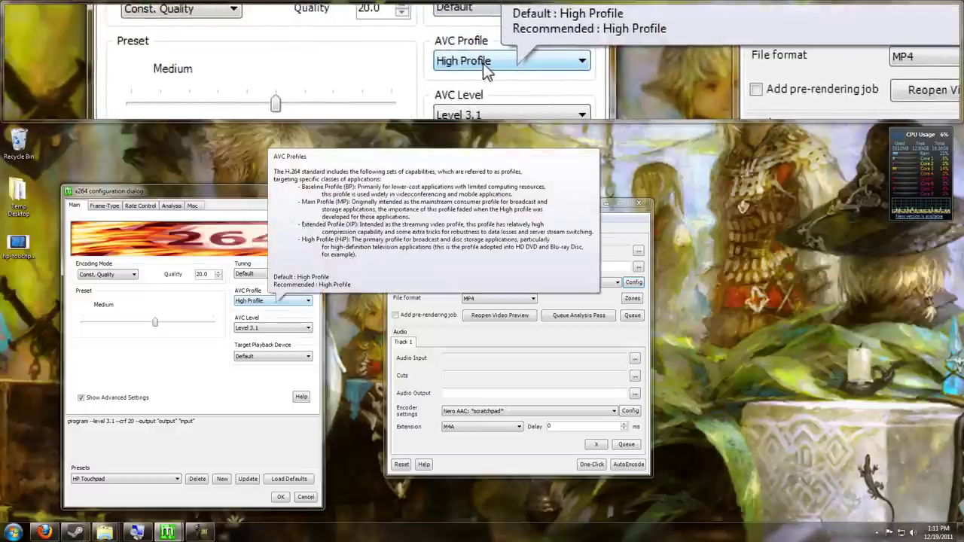
mouse_move(286, 329)
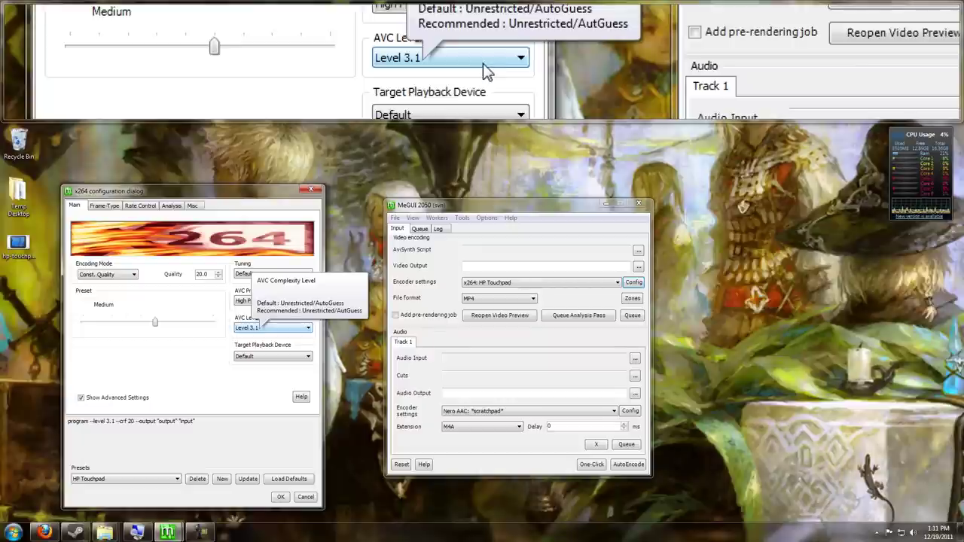
Step: Look over the Frame-Type, Rate Control and Analysis pages, then return to the main x264 settings
left_click(104, 205)
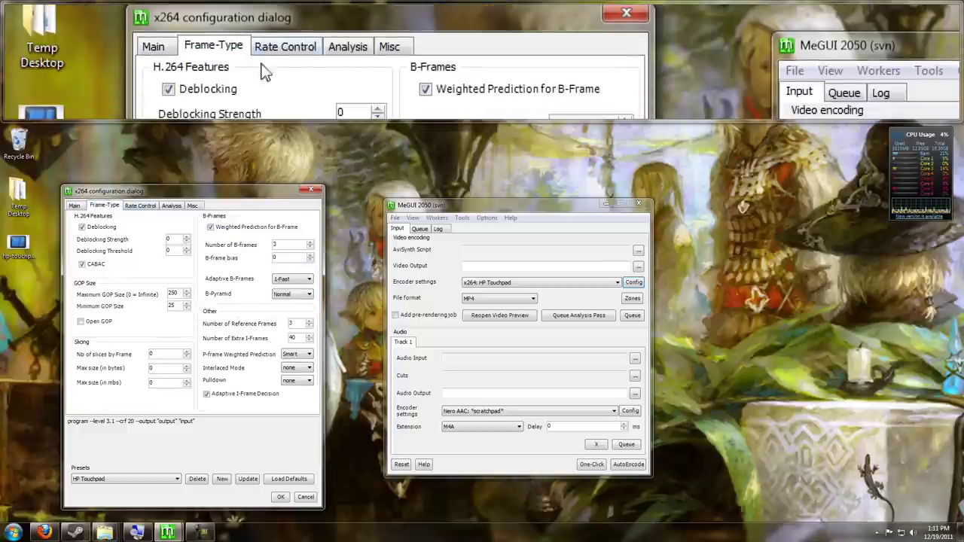
left_click(140, 207)
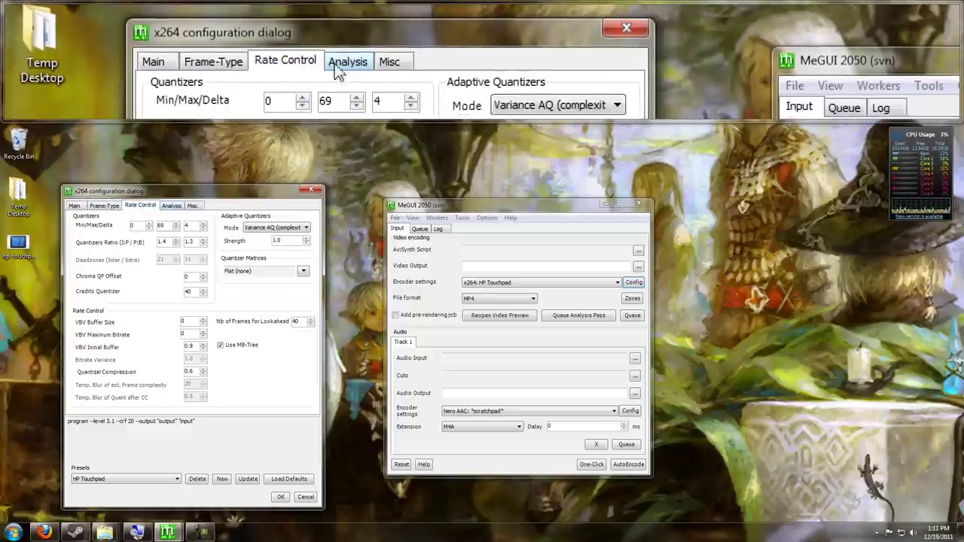
left_click(171, 207)
left_click(140, 207)
left_click(104, 206)
left_click(139, 206)
left_click(171, 206)
left_click(104, 206)
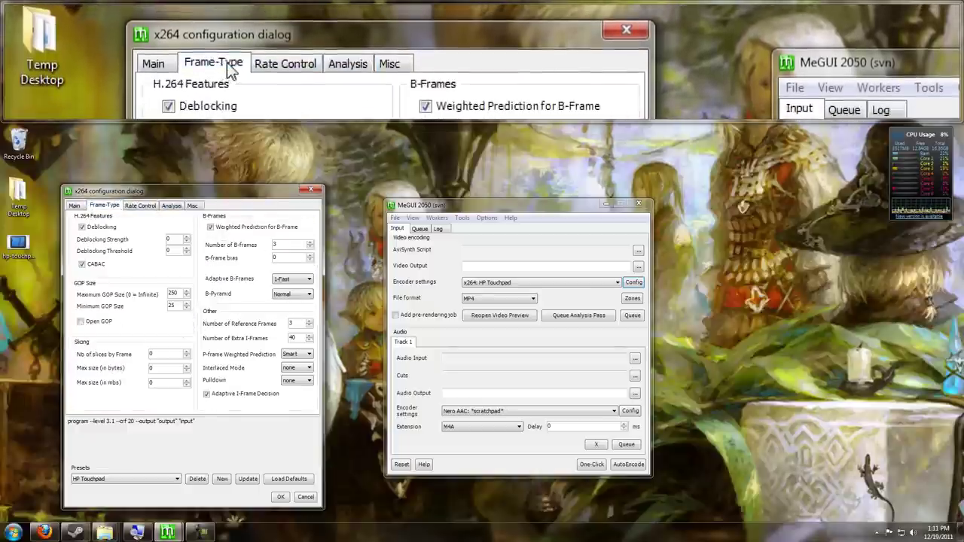
left_click(74, 206)
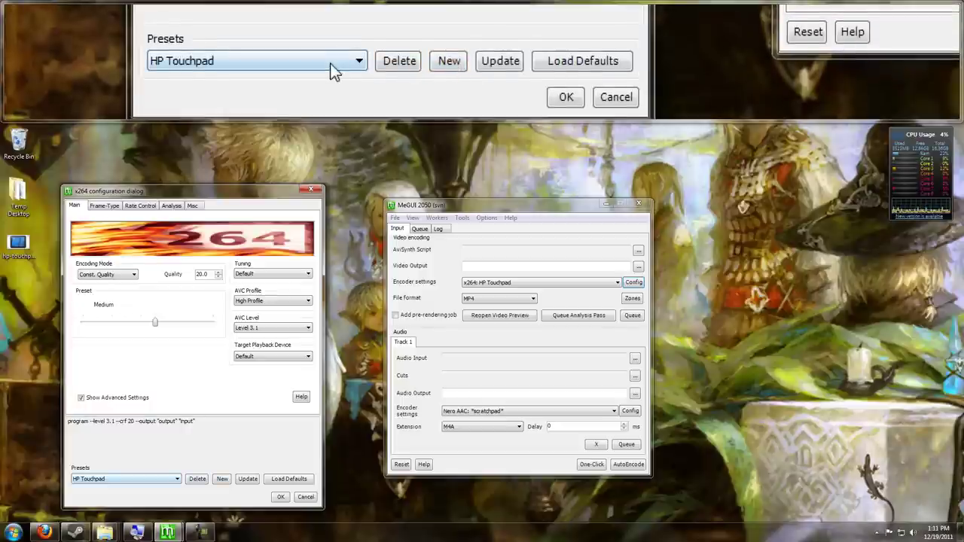
Step: Compare the *scratchpad* preset and keep HP Touchpad as the x264 preset
left_click(166, 480)
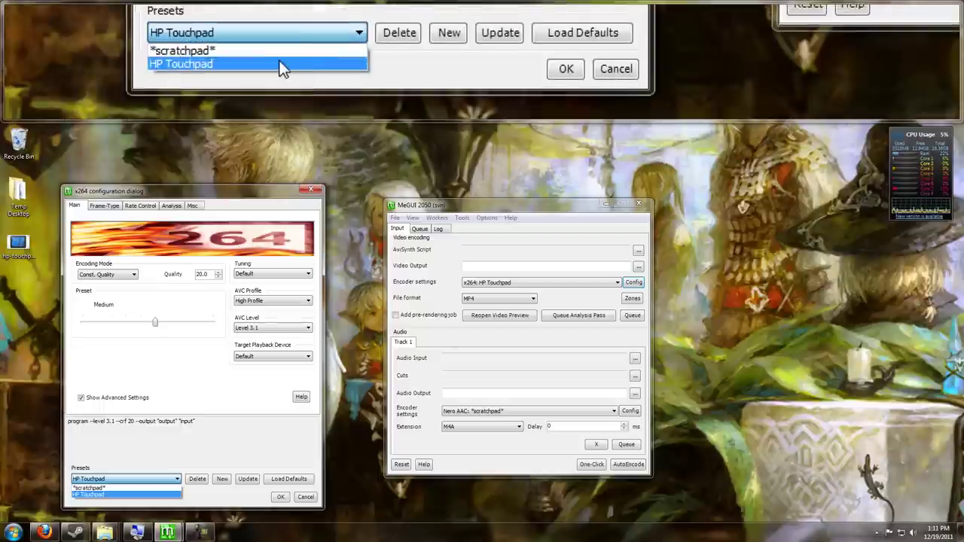
left_click(134, 494)
left_click(136, 479)
left_click(121, 489)
left_click(138, 480)
left_click(113, 494)
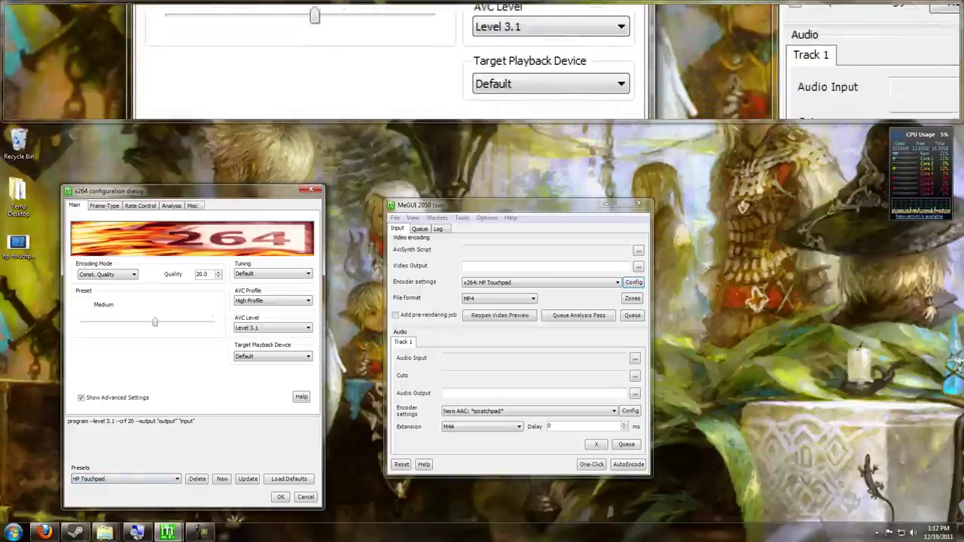
Step: Accept the x264 settings and launch the AviSynth script creator from MeGUI's tools
left_click(280, 497)
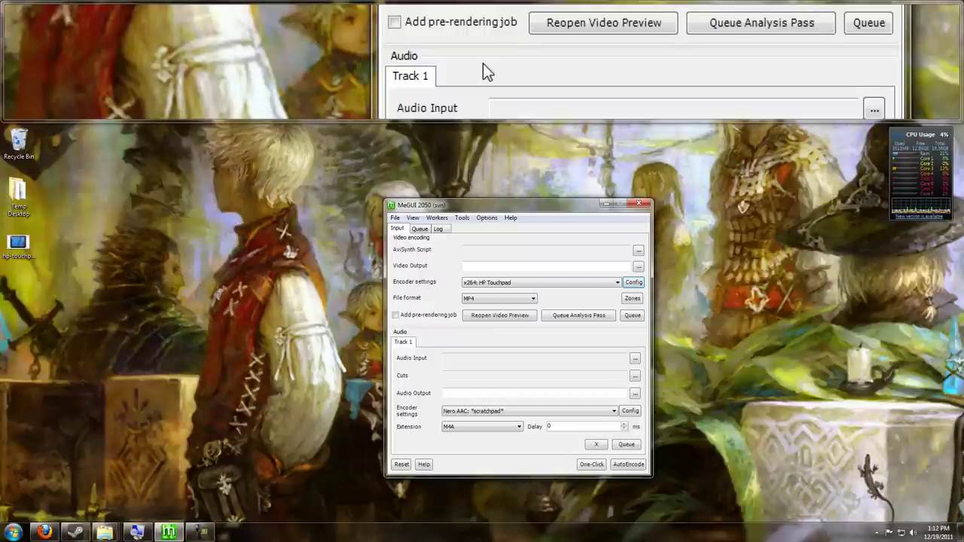
left_click_drag(481, 206, 443, 200)
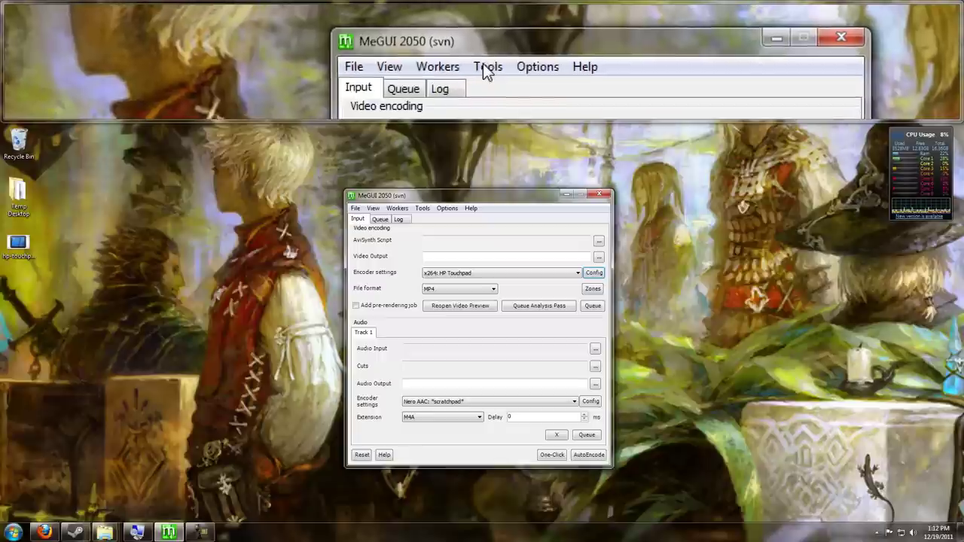
left_click(423, 209)
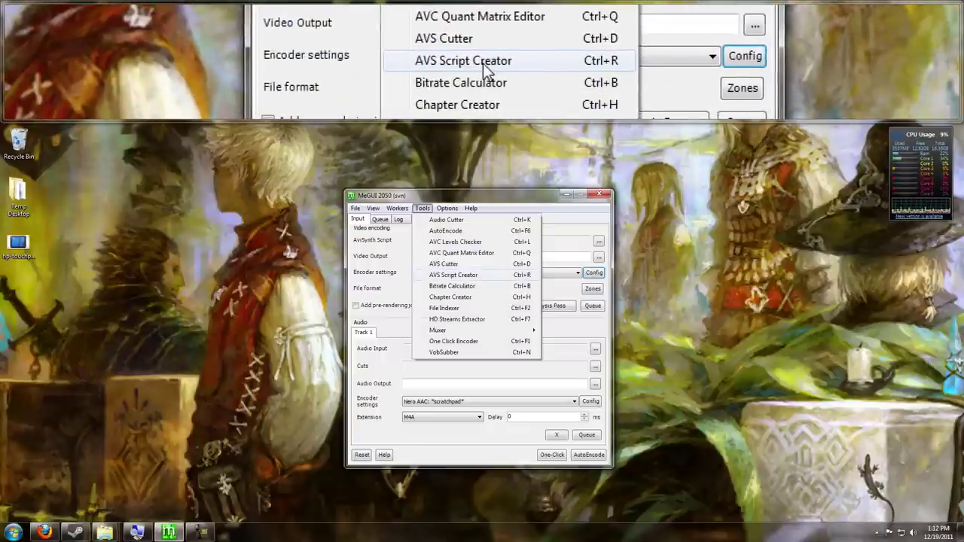
left_click(461, 276)
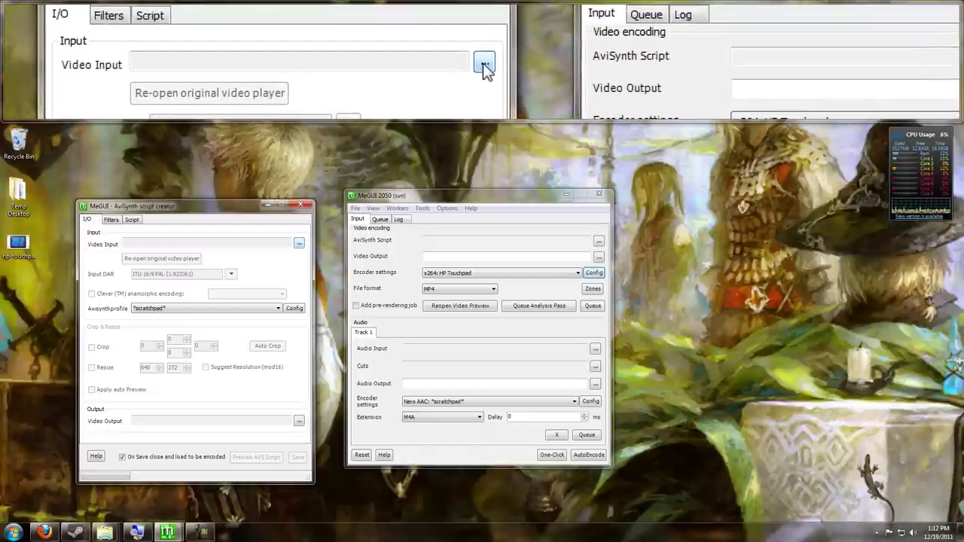
Step: Load Fast Five.mkv as the source video and reposition its preview window
left_click(299, 243)
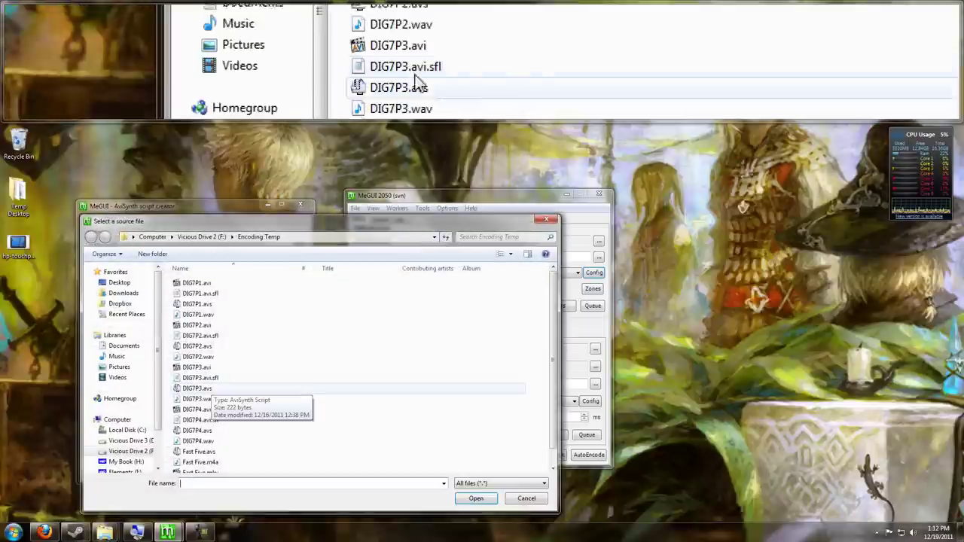
scroll(219, 422, "down", 1)
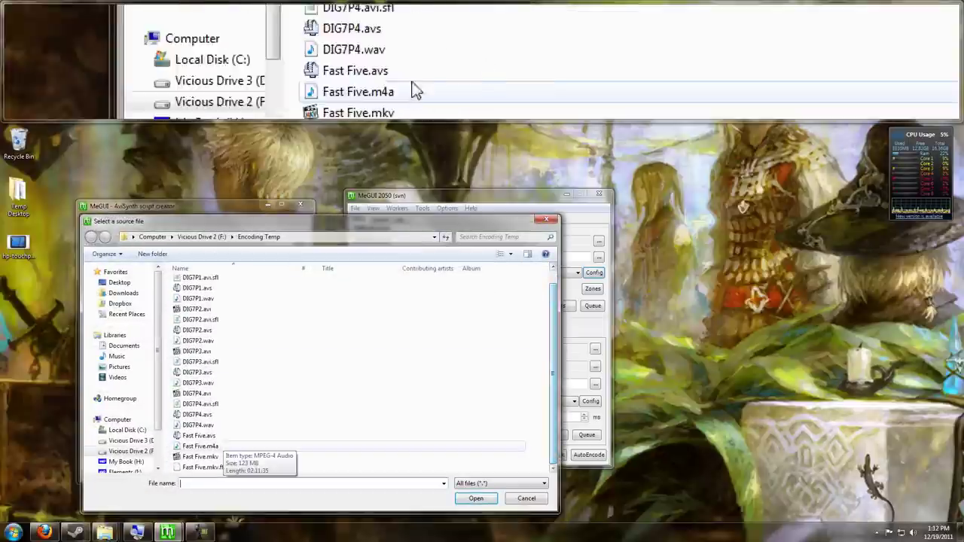
left_click(195, 455)
double_click(196, 457)
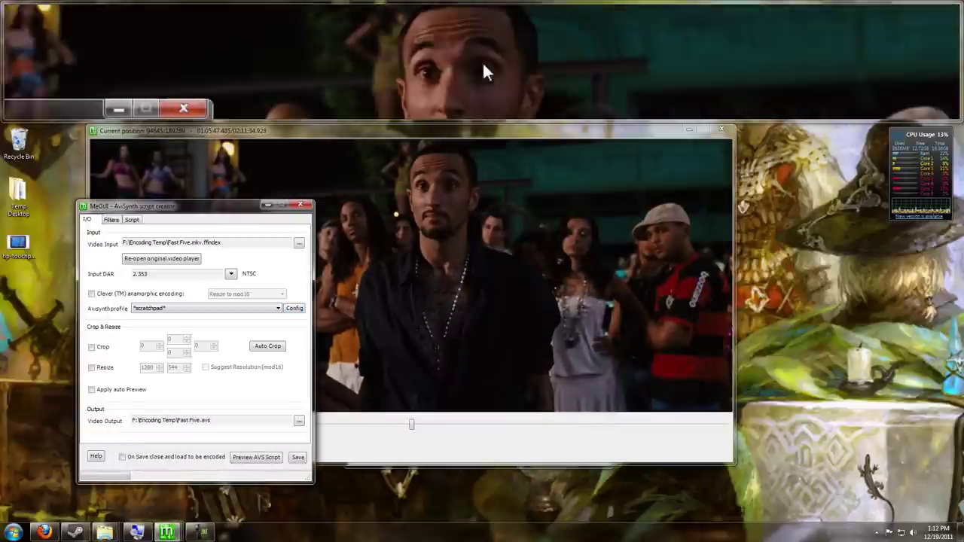
left_click_drag(445, 134, 594, 168)
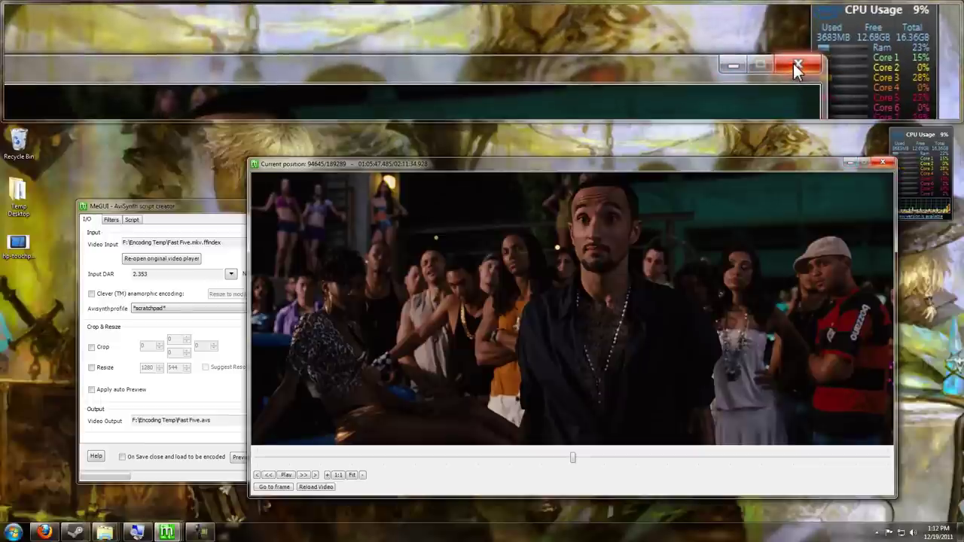
Step: Resize to 1024 x 432 with mod16 suggestion, enable auto preview, then close the preview
left_click(883, 163)
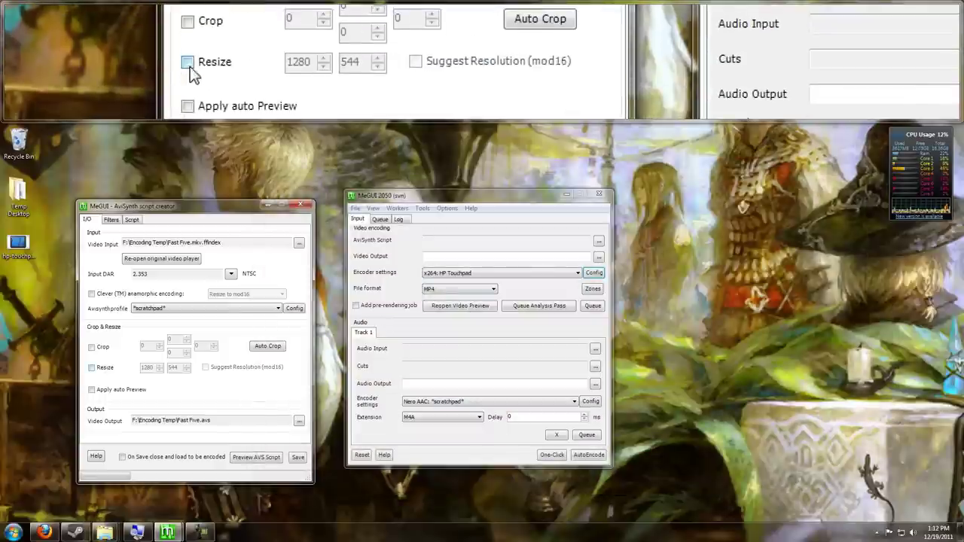
left_click(92, 367)
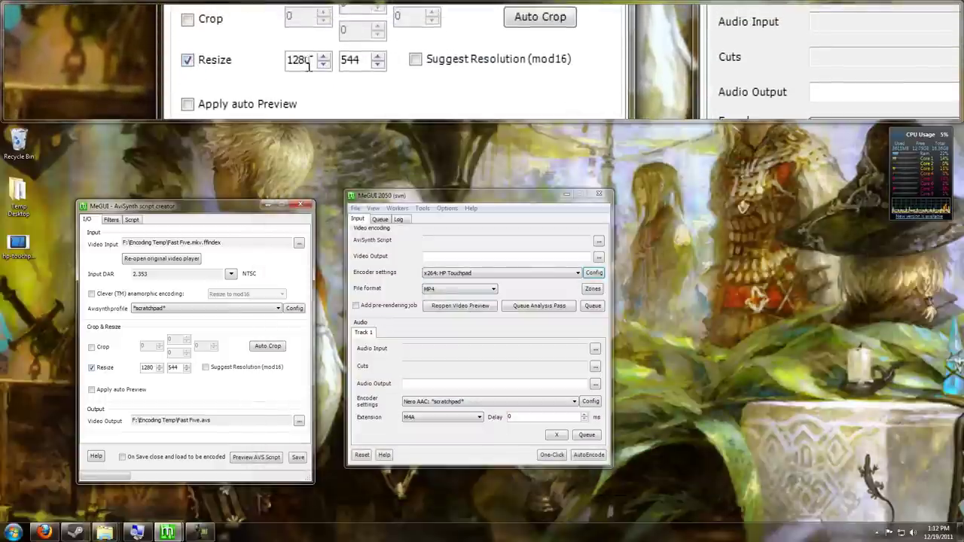
double_click(153, 367)
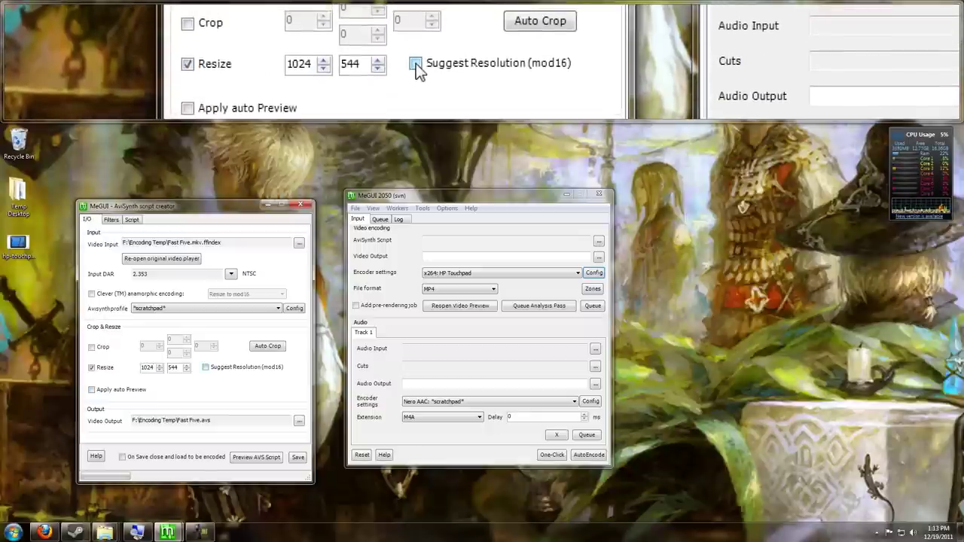
left_click(205, 367)
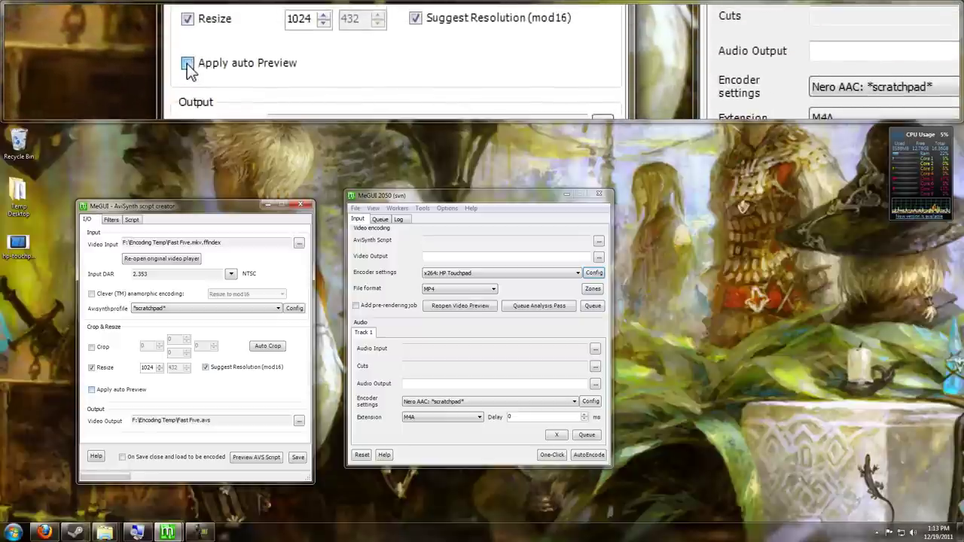
left_click(91, 390)
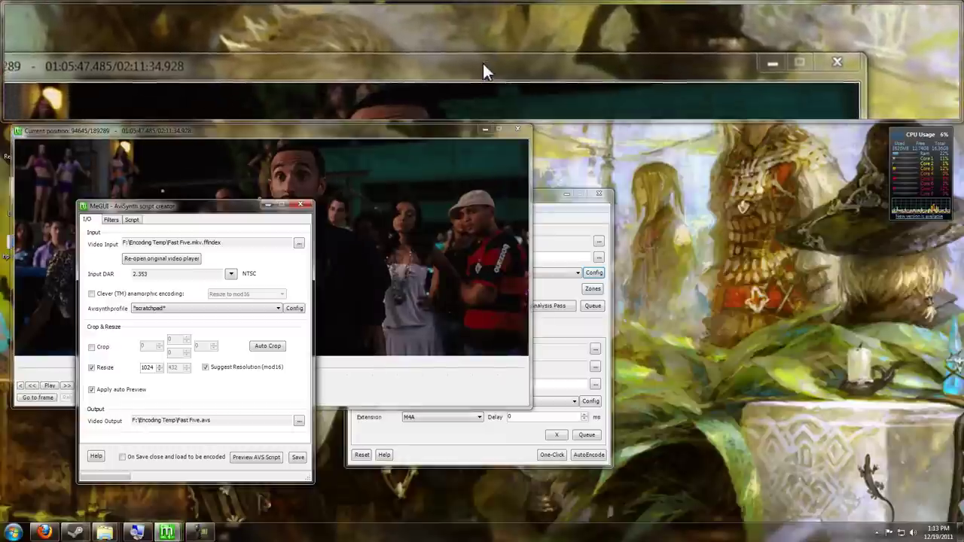
left_click_drag(340, 134, 640, 178)
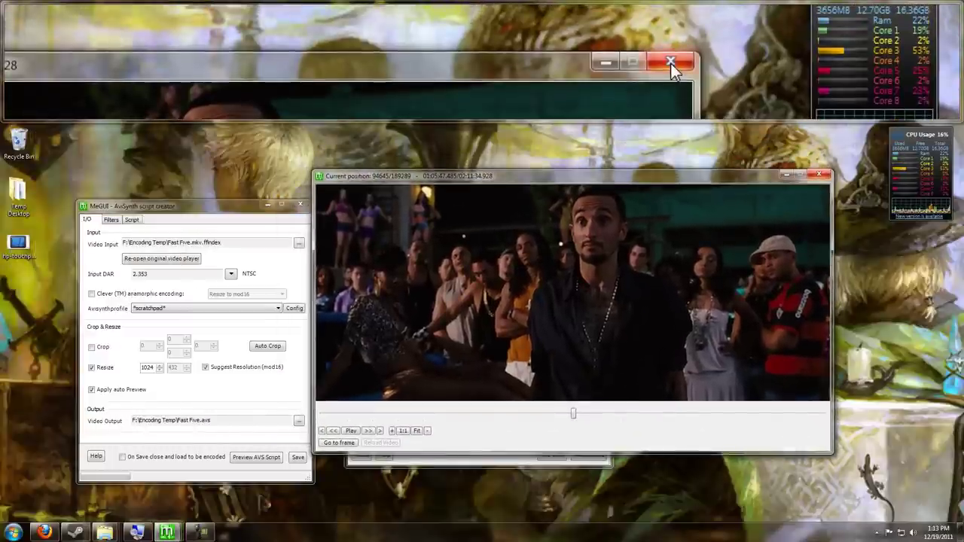
left_click(818, 175)
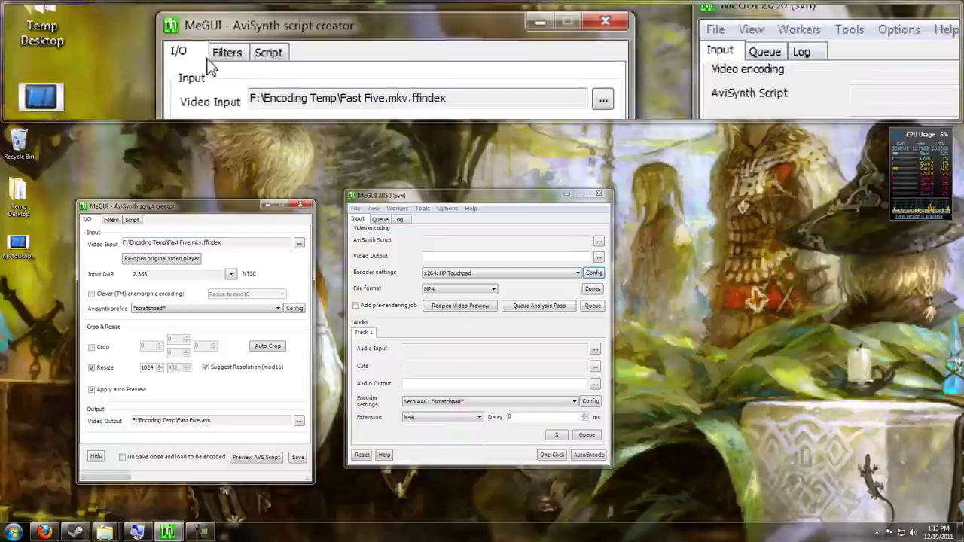
Step: On the Filters tab, abort the source analysis and set the source type to Progressive
left_click(111, 219)
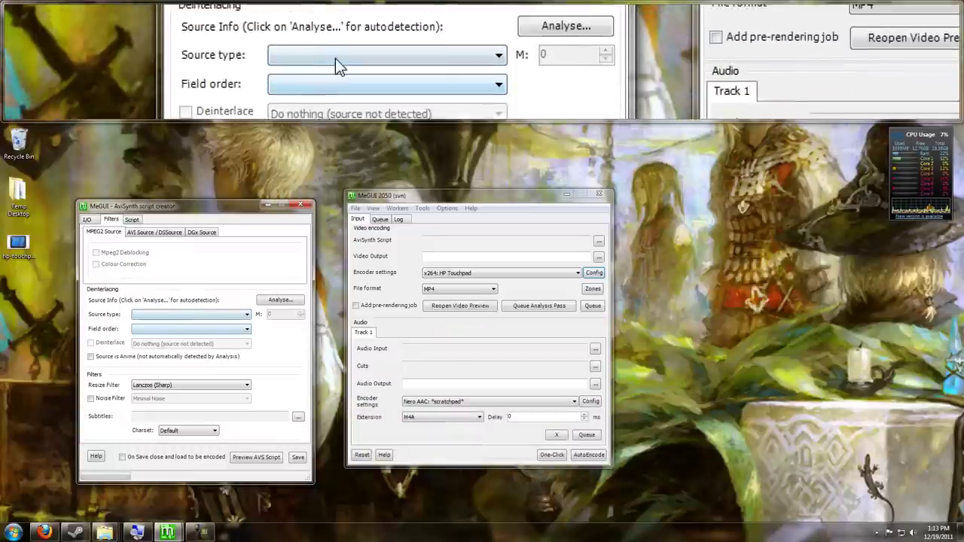
left_click(166, 315)
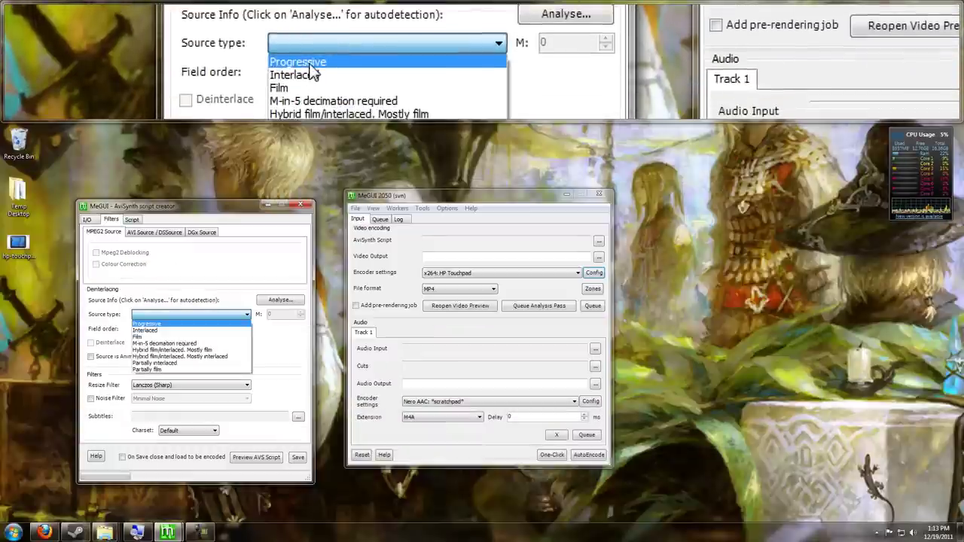
left_click(245, 301)
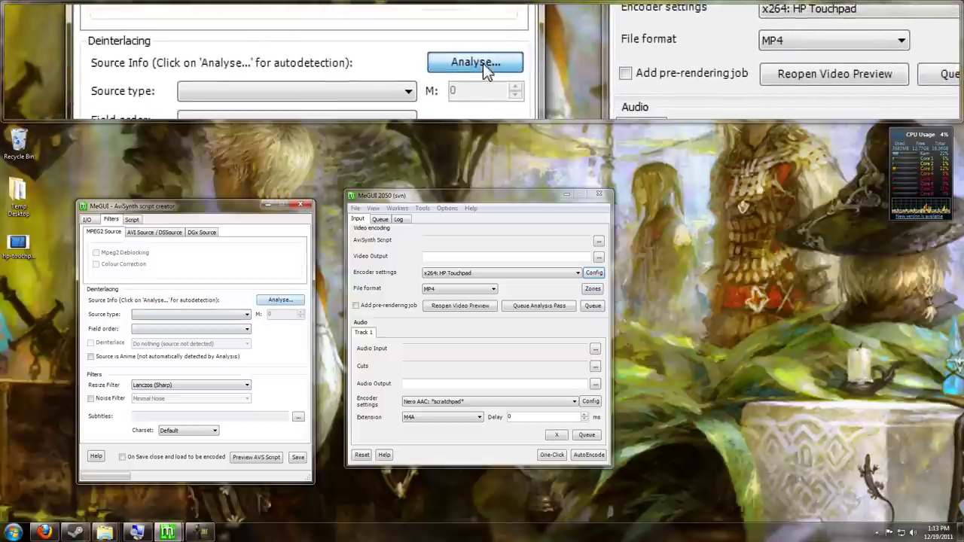
left_click(287, 302)
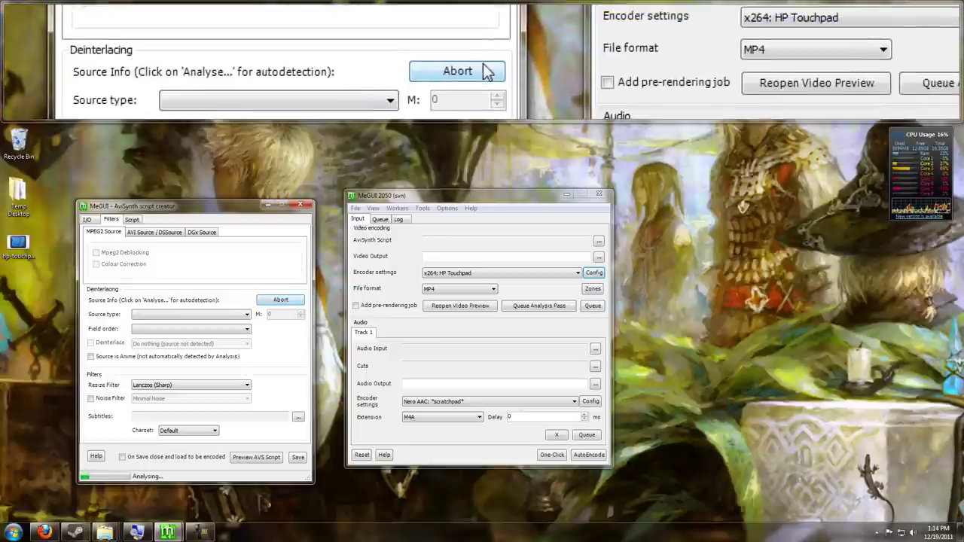
left_click(292, 301)
left_click(151, 315)
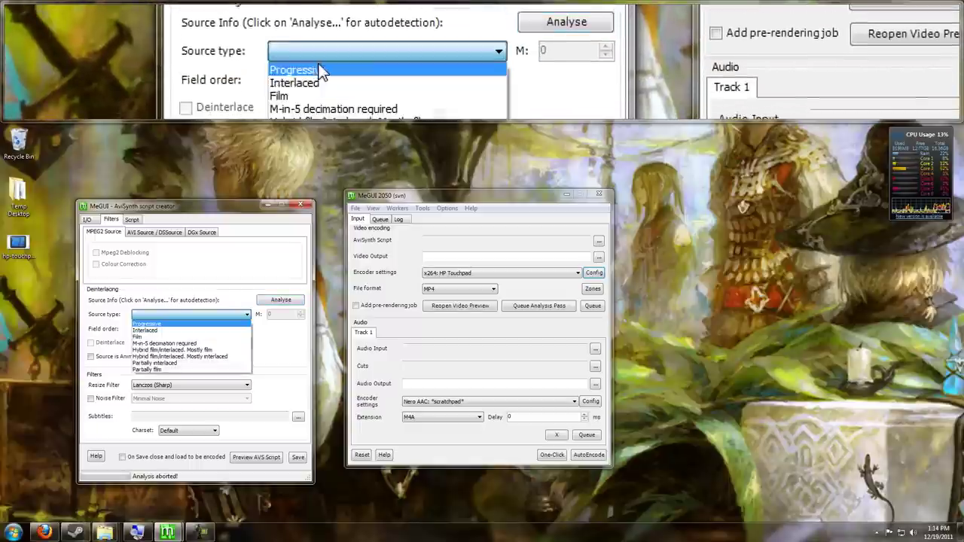
left_click(155, 323)
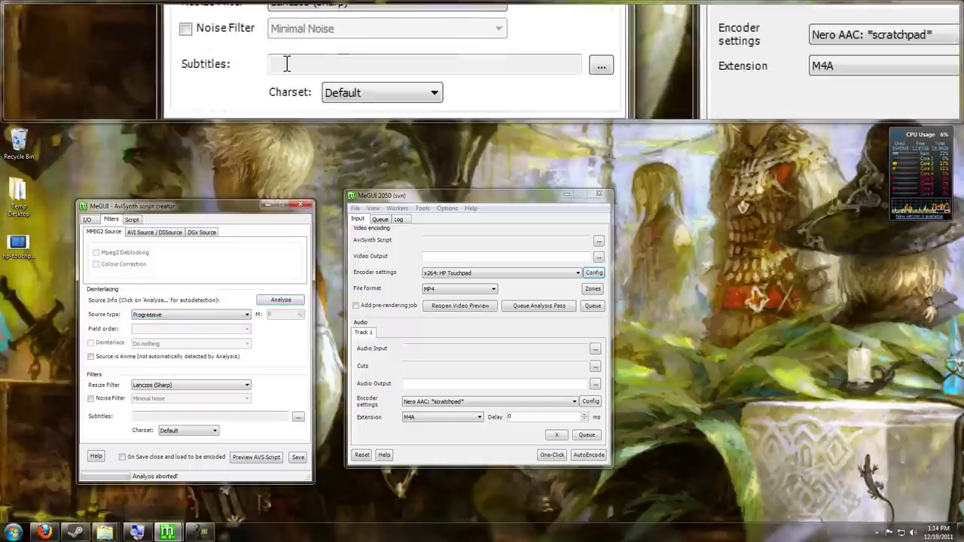
Step: Enable Minimal Noise filtering and close-and-load-to-encode, then save the Fast Five.avs script
left_click(91, 398)
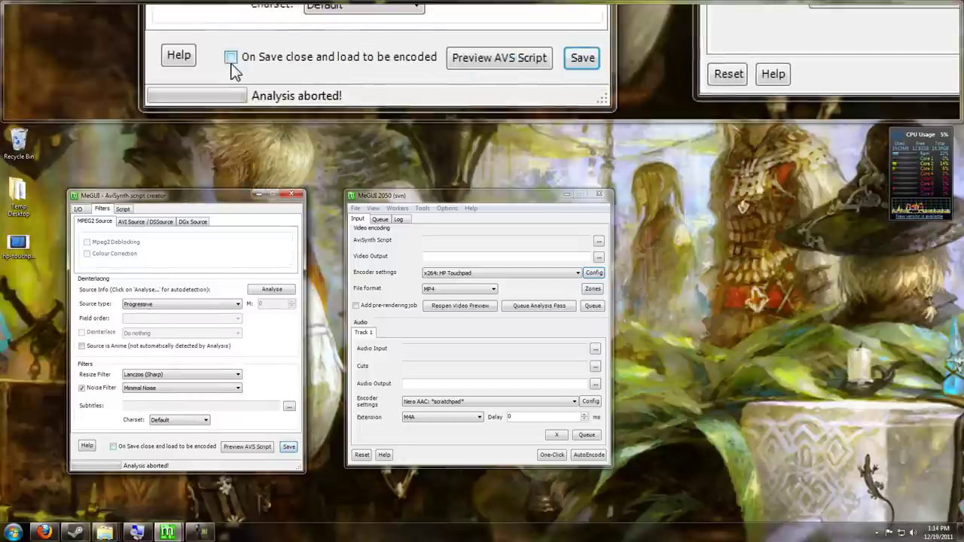
left_click(128, 449)
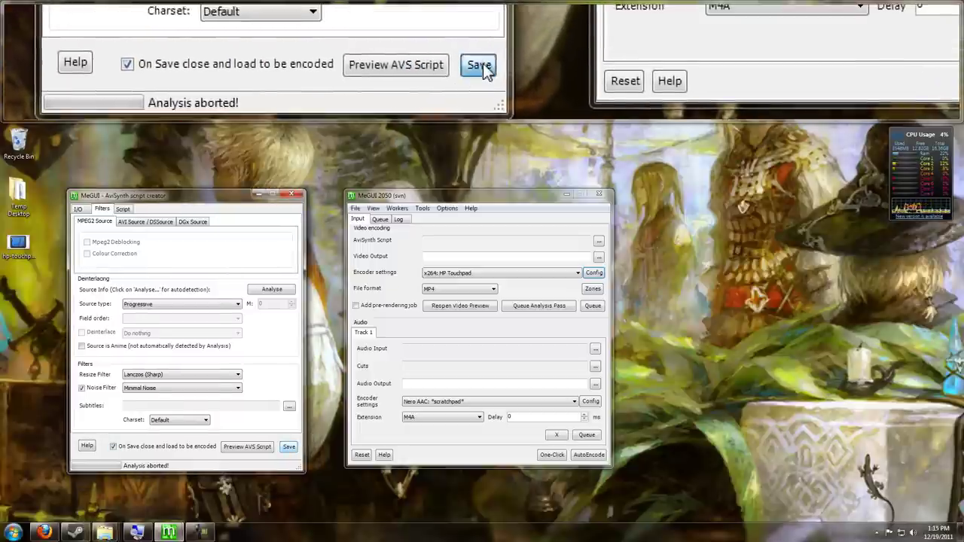
left_click(288, 446)
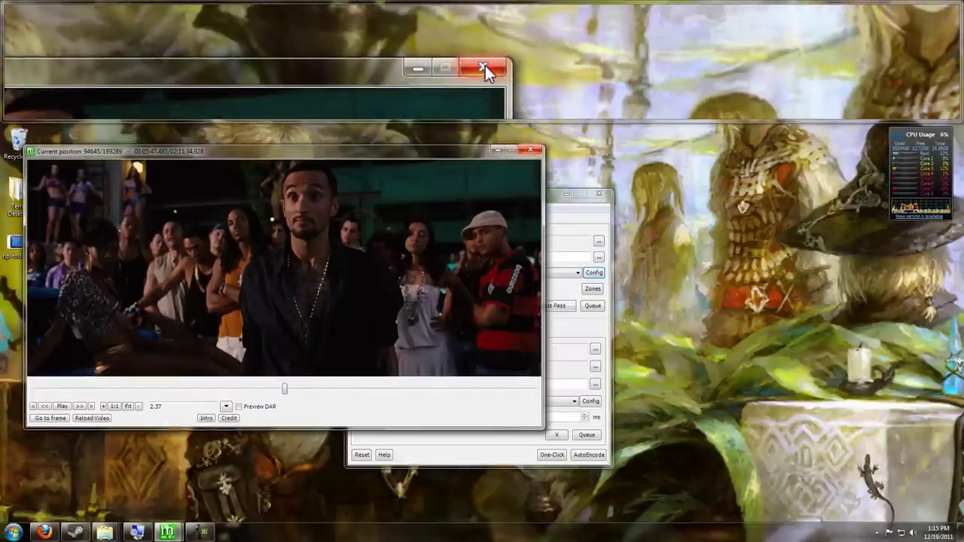
Step: Close the preview and keep MP4 as the output file format
left_click(531, 150)
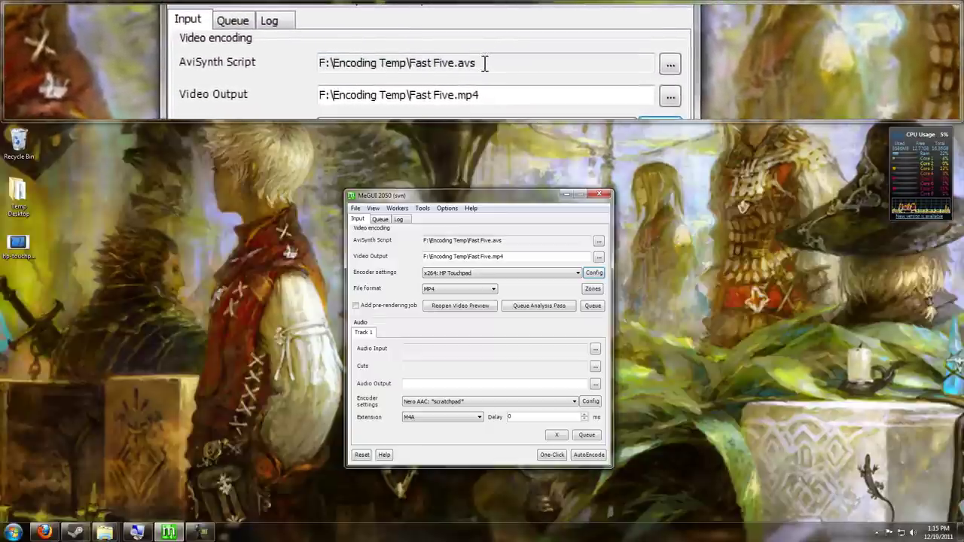
left_click(467, 290)
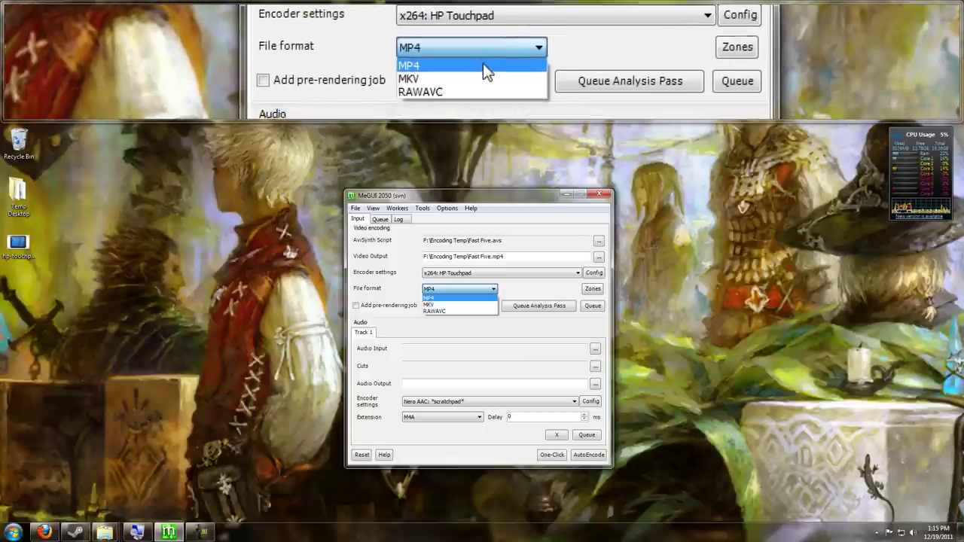
left_click(464, 297)
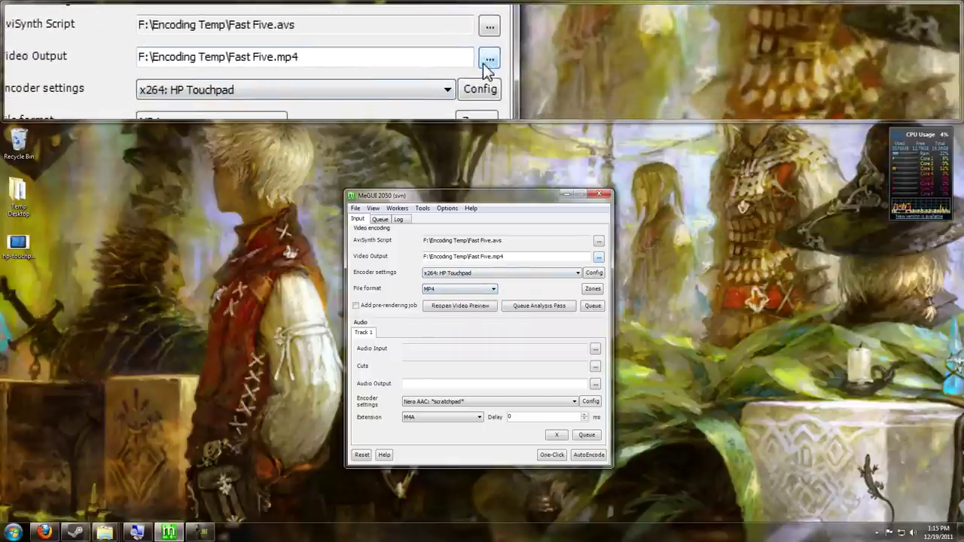
Step: Set the video output to D:\FRAPS\Fast Five Video Encode.mp4
left_click(598, 257)
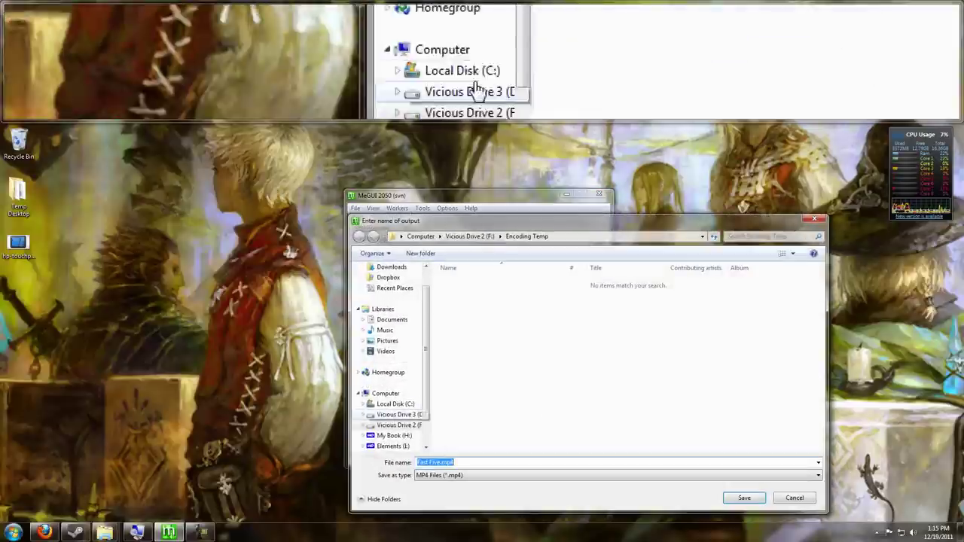
left_click(396, 415)
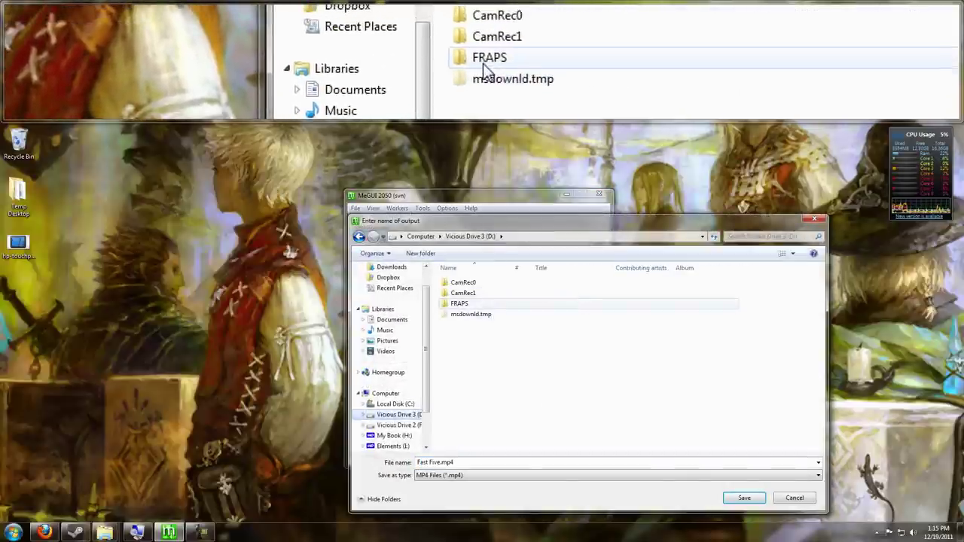
double_click(457, 306)
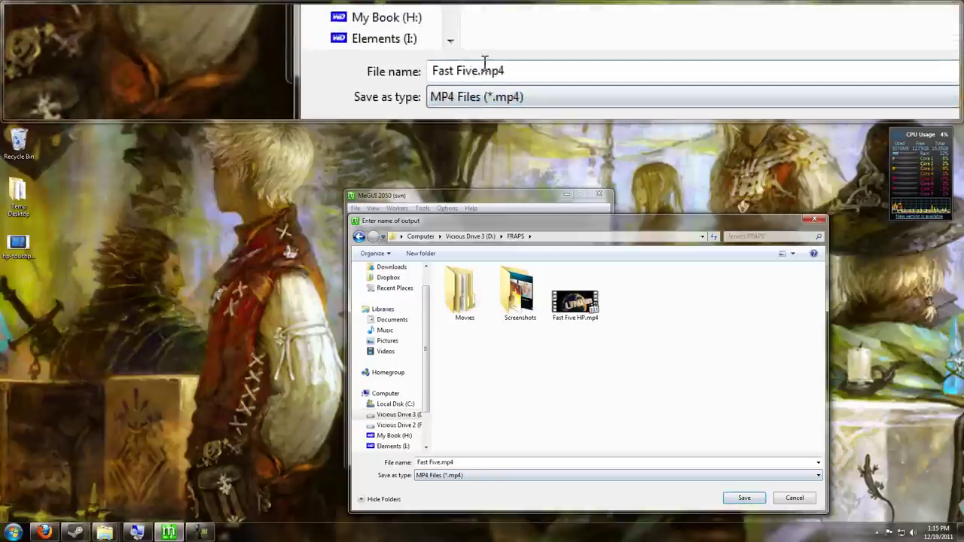
left_click_drag(453, 463, 353, 461)
left_click(439, 463)
key("BackSpace")
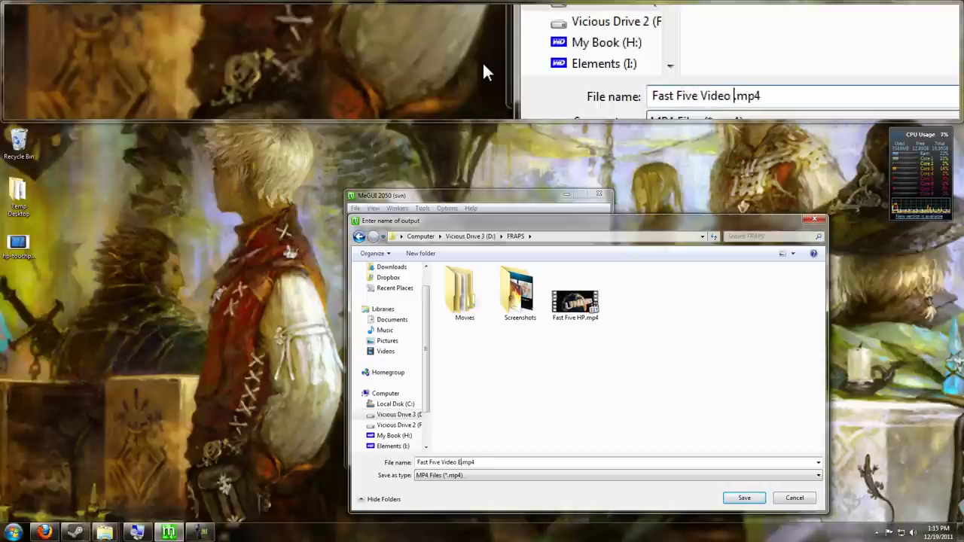
type("ode")
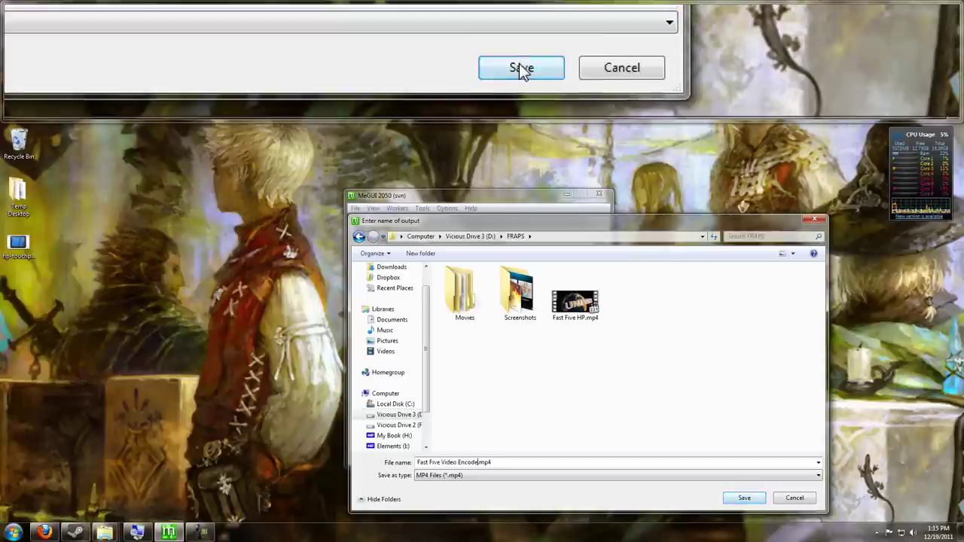
left_click(744, 498)
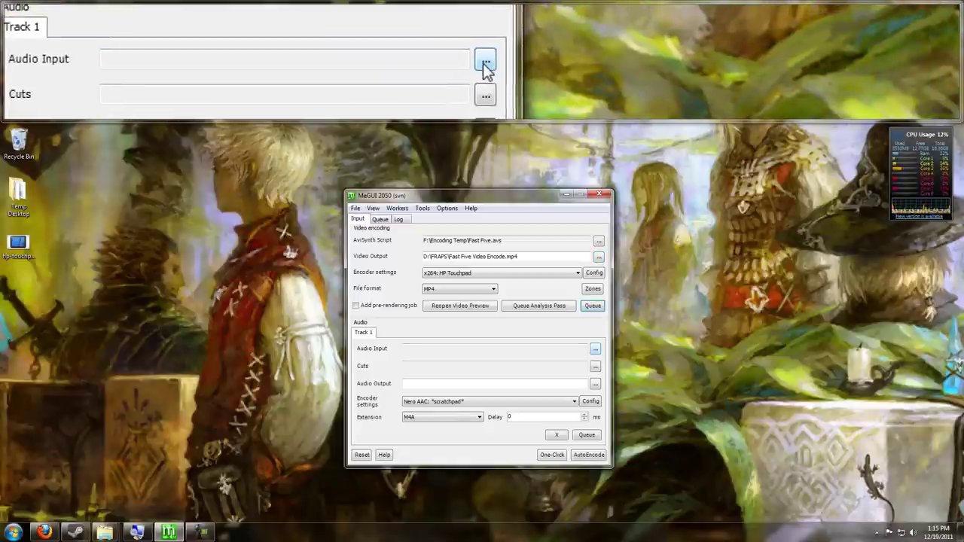
Step: Choose Fast Five.mkv from F:\Encoding Temp as the audio input
left_click(595, 349)
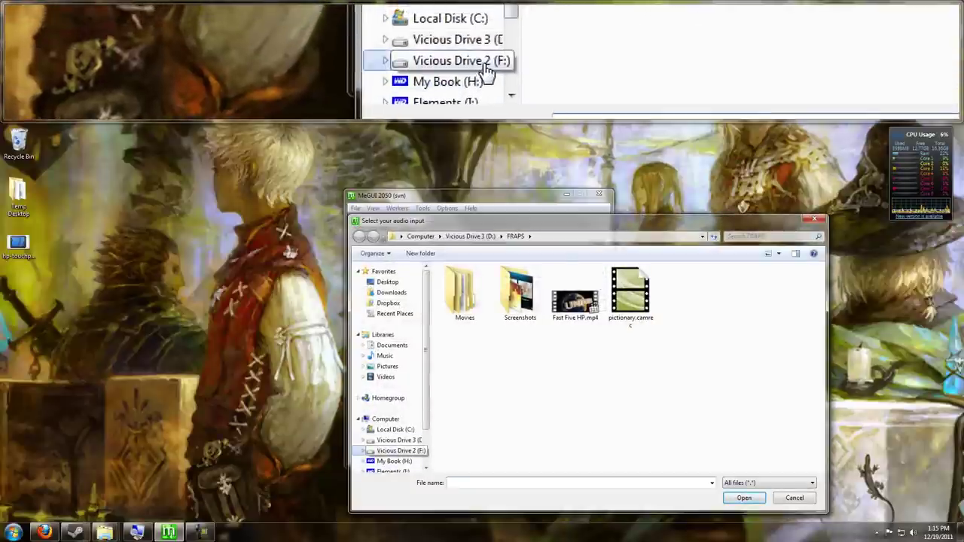
left_click(399, 450)
double_click(474, 367)
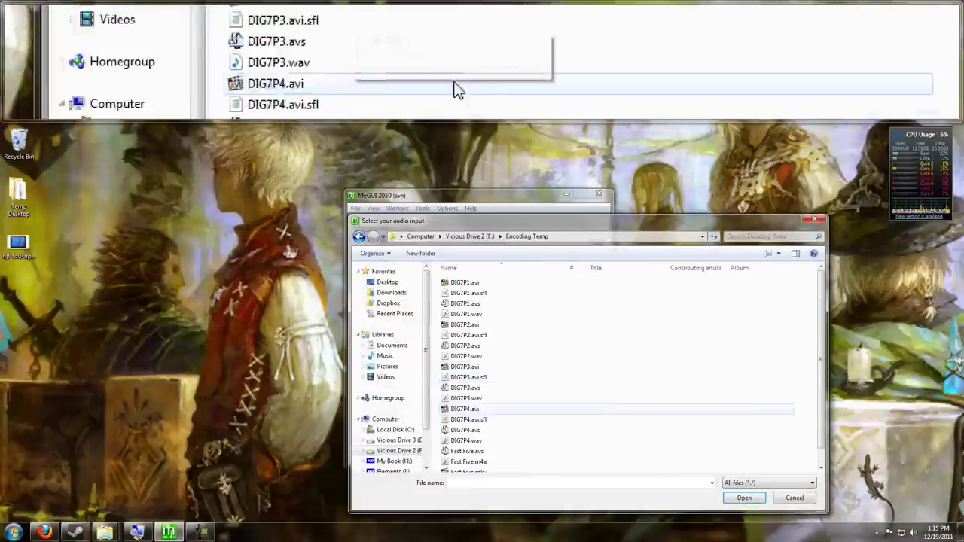
double_click(482, 456)
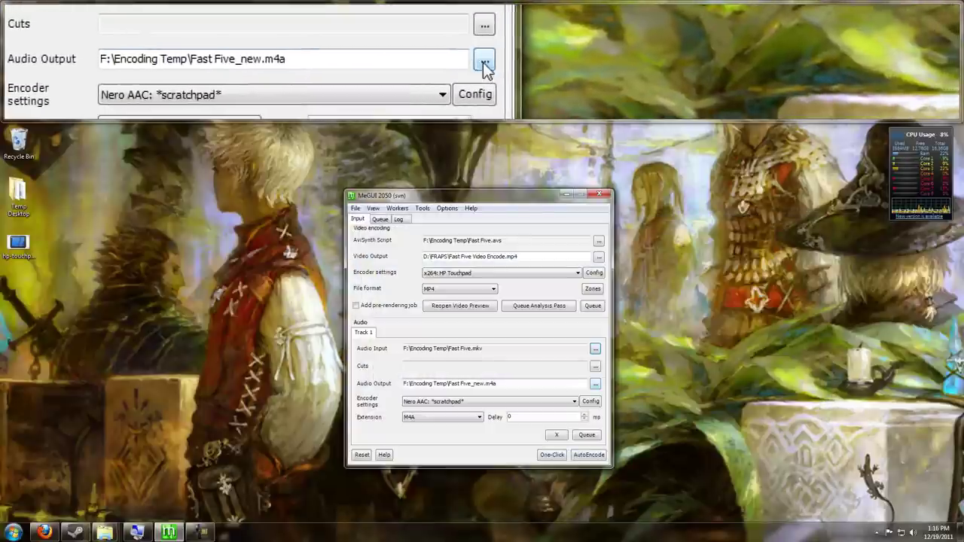
Step: Save the audio output as D:\FRAPS\Fast Five Audio Encode
left_click(595, 385)
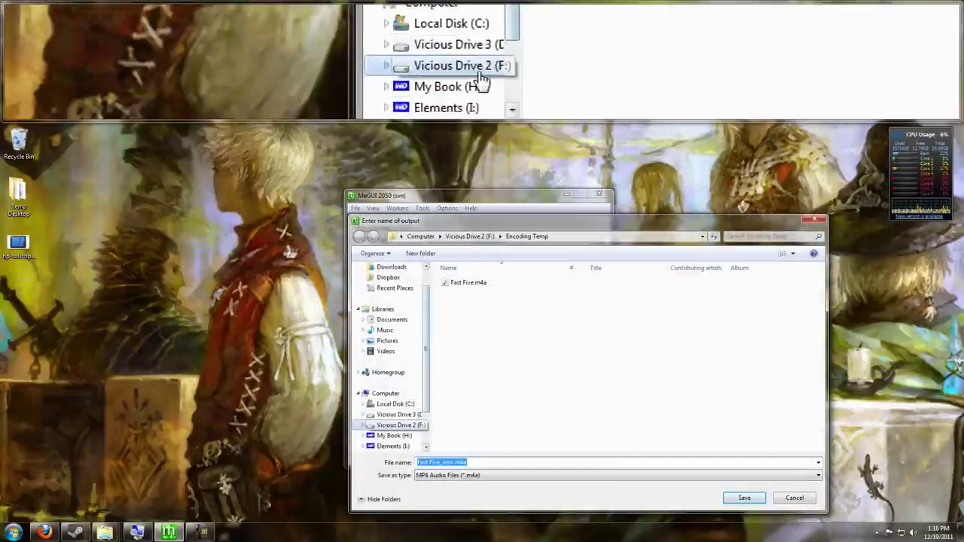
left_click(398, 416)
double_click(455, 303)
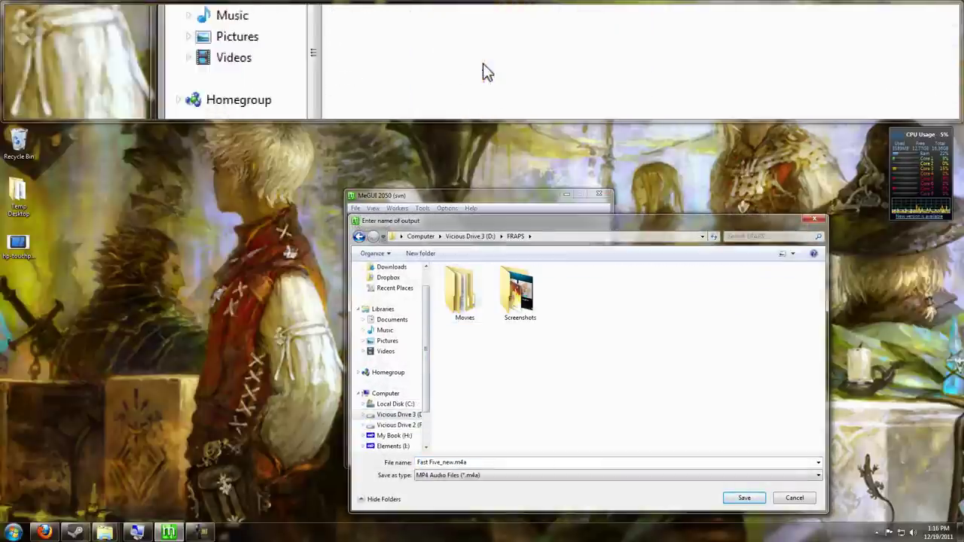
left_click_drag(461, 462, 407, 460)
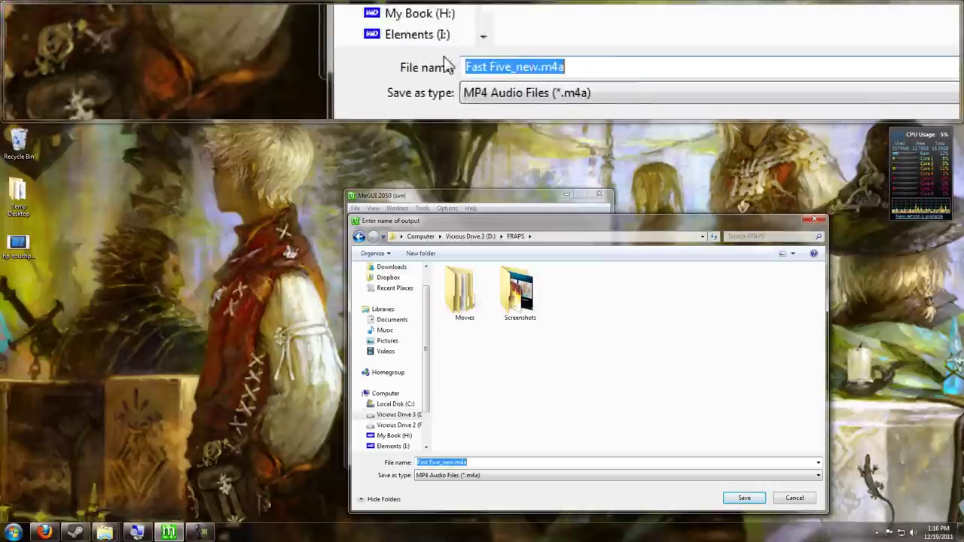
type("Fast ")
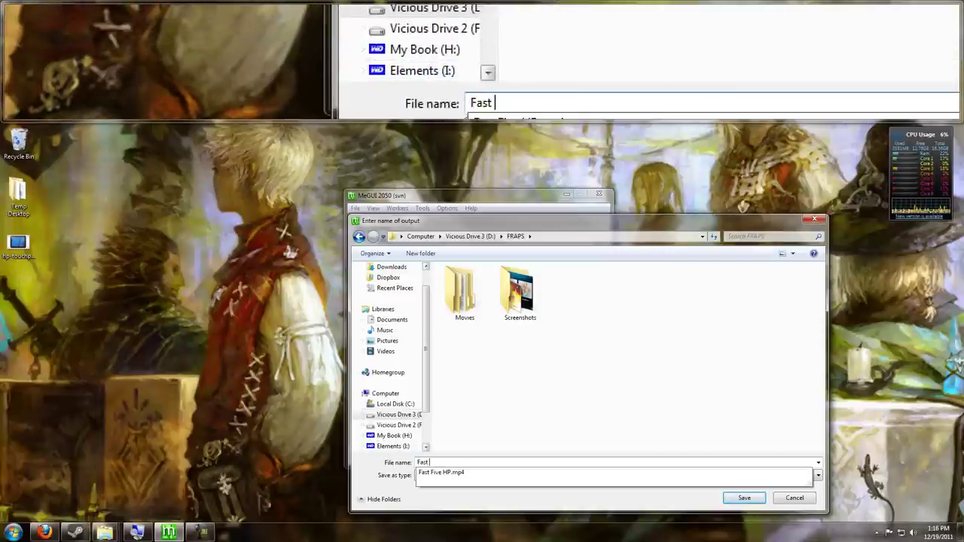
type("Five Audio ")
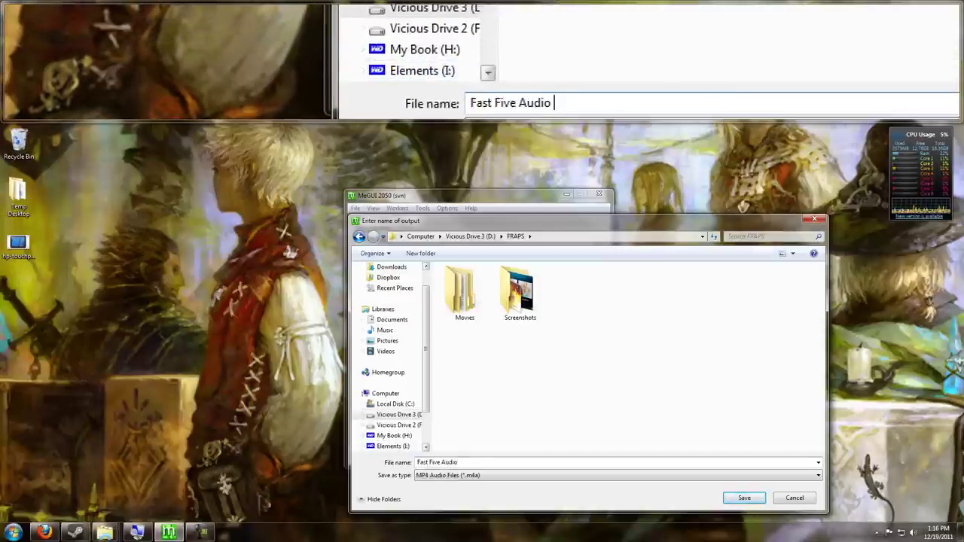
type("Encode")
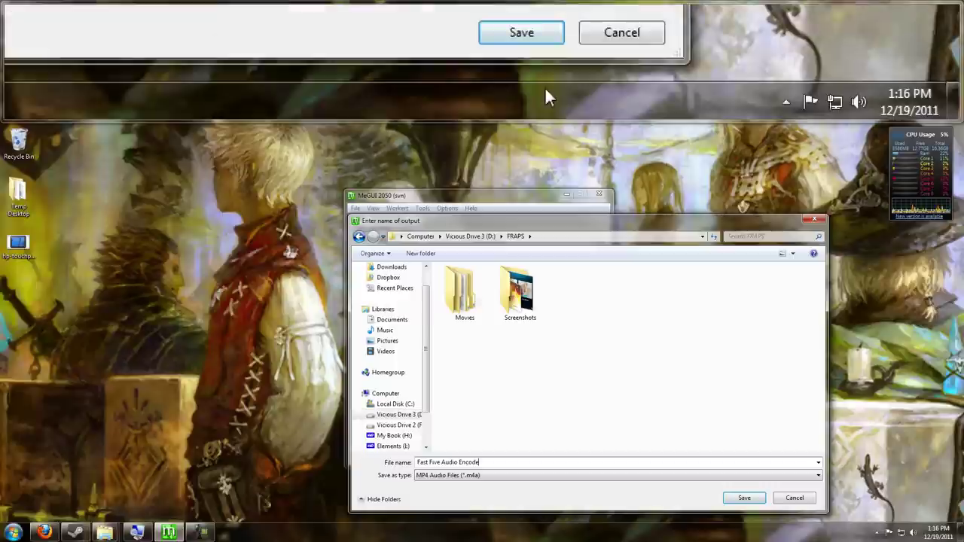
left_click(746, 498)
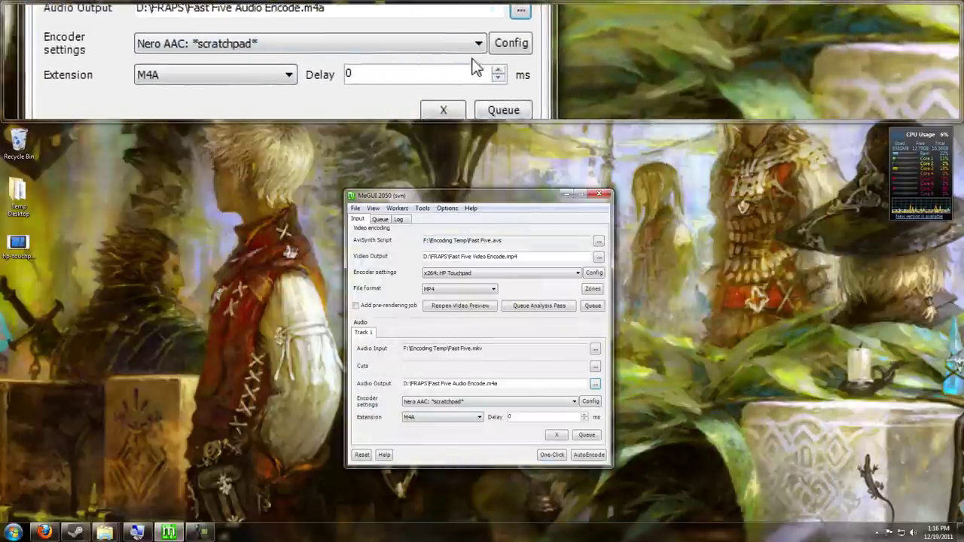
Step: Keep Nero AAC as the audio encoder with the M4A extension
left_click(527, 403)
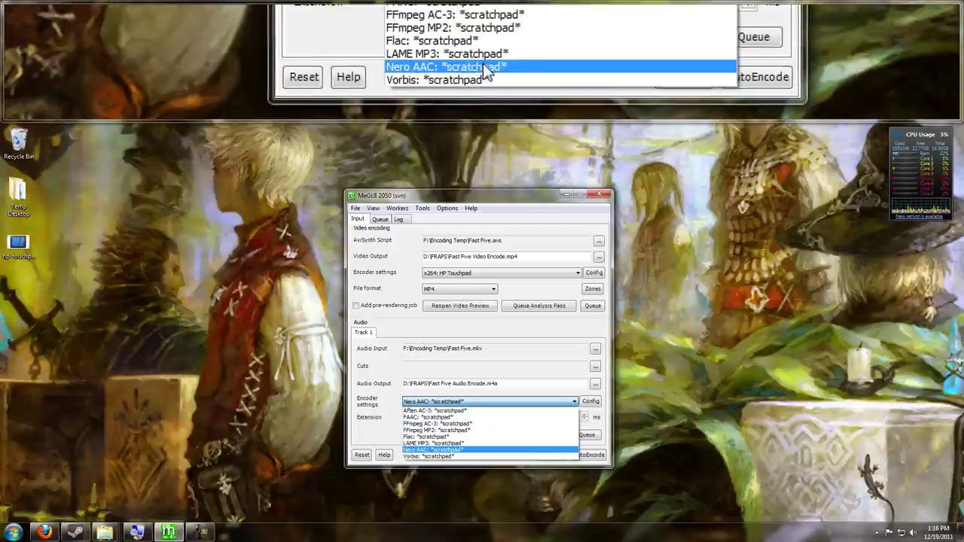
left_click(452, 449)
left_click(444, 417)
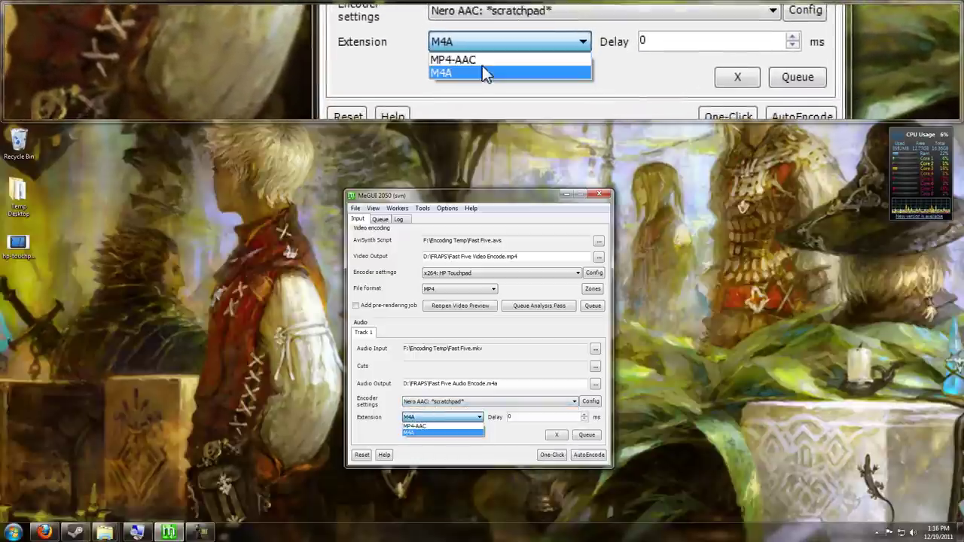
left_click(429, 431)
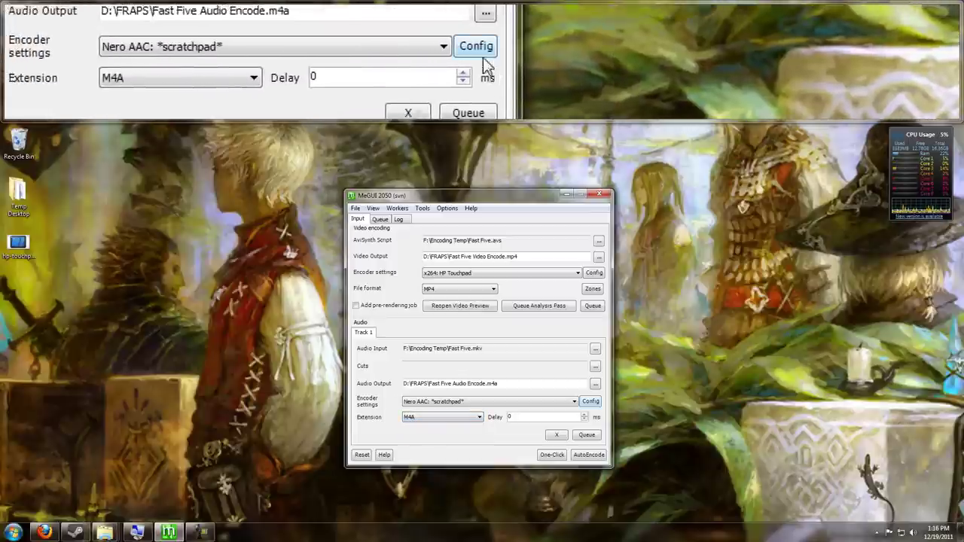
Step: In the Nero AAC configuration, set Output Channels to 'Downmix multichannel to Stereo'
left_click(592, 404)
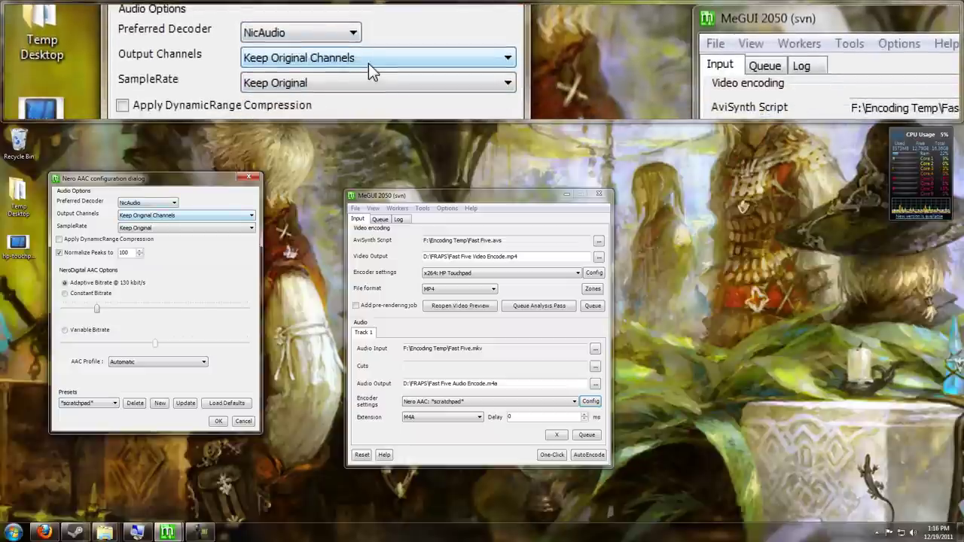
left_click(182, 217)
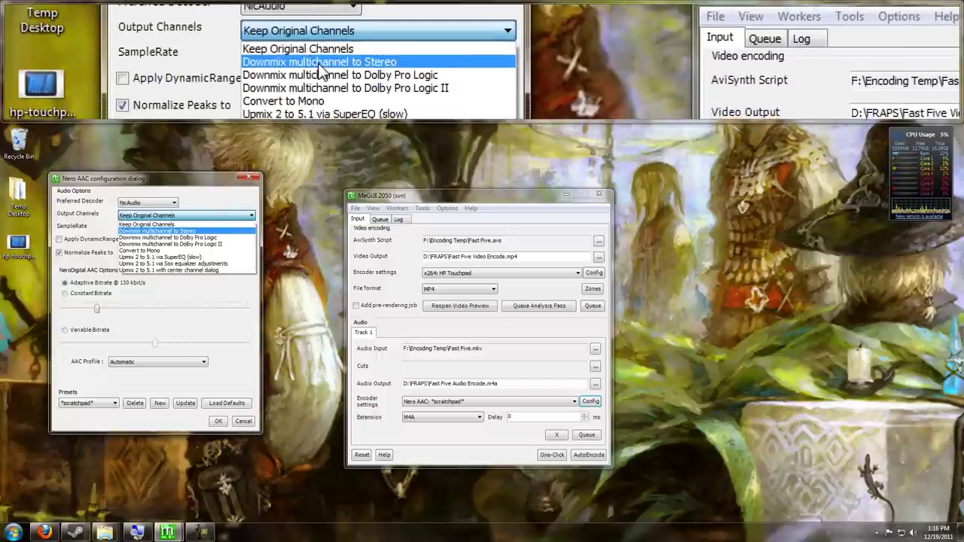
left_click(158, 231)
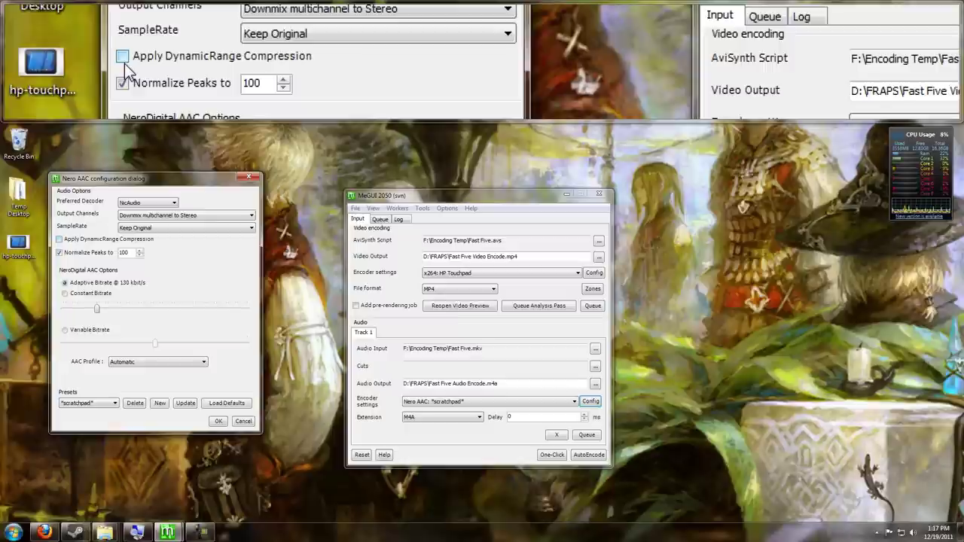
Step: Apply dynamic range compression in the Nero AAC settings and confirm them
left_click(59, 239)
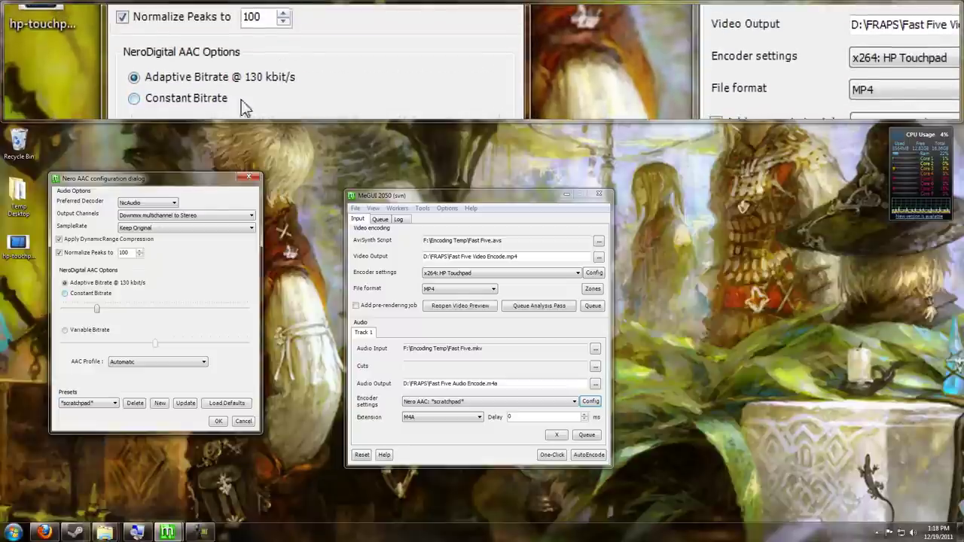
left_click(218, 422)
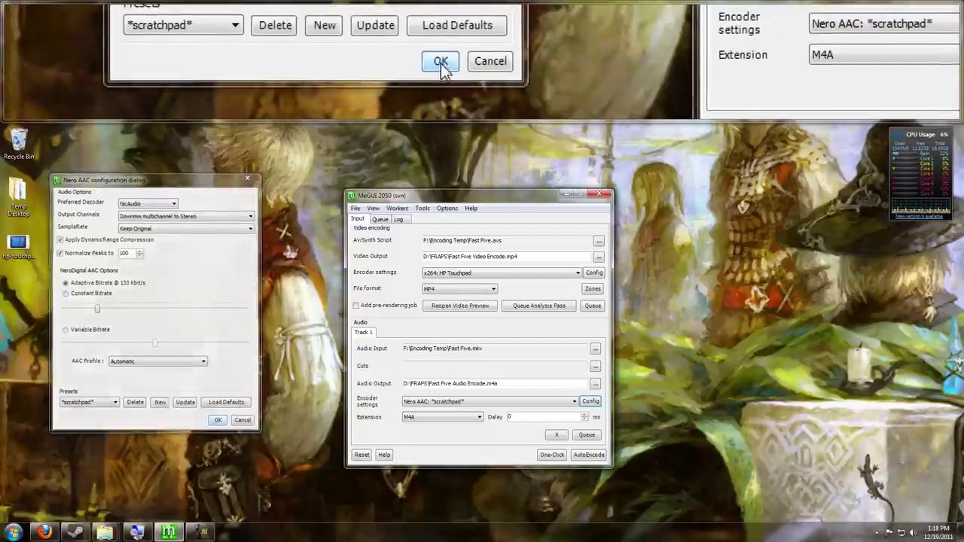
Step: Queue the Nero audio job alongside the x264 video job and start encoding both
left_click(586, 435)
left_click(380, 220)
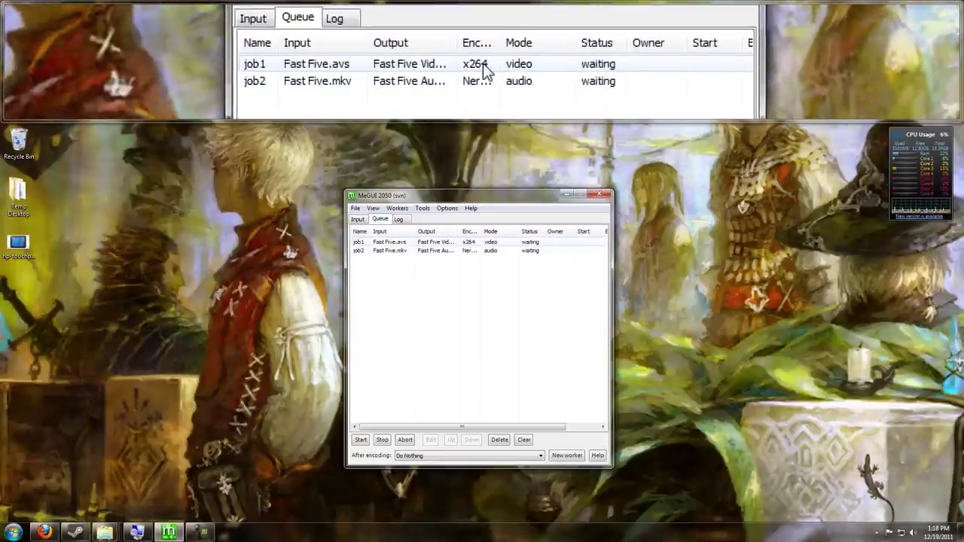
left_click_drag(480, 231, 506, 231)
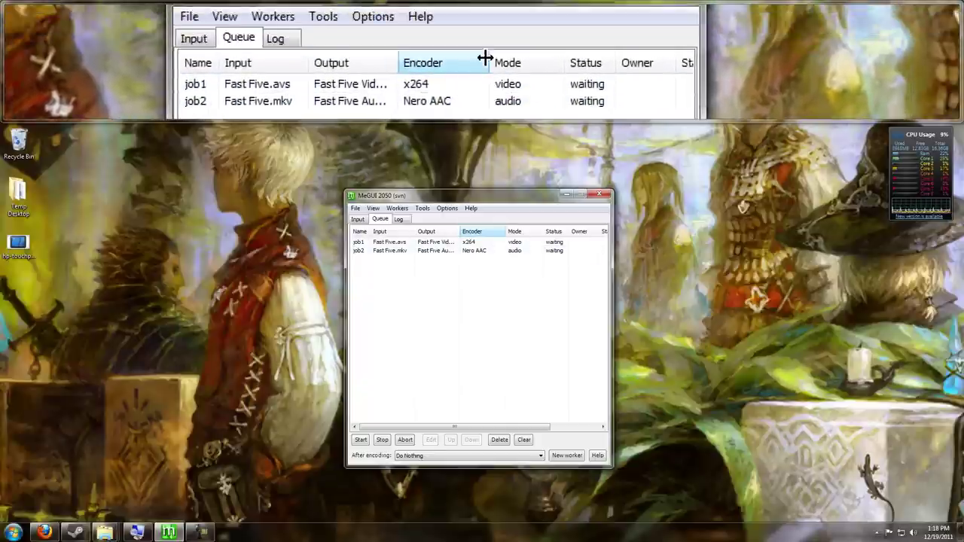
left_click_drag(506, 232, 498, 231)
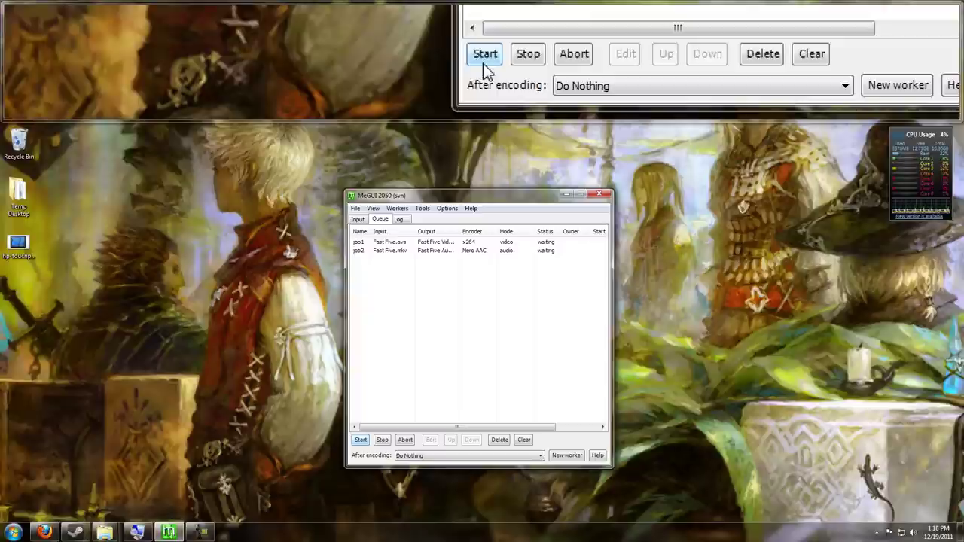
left_click(360, 442)
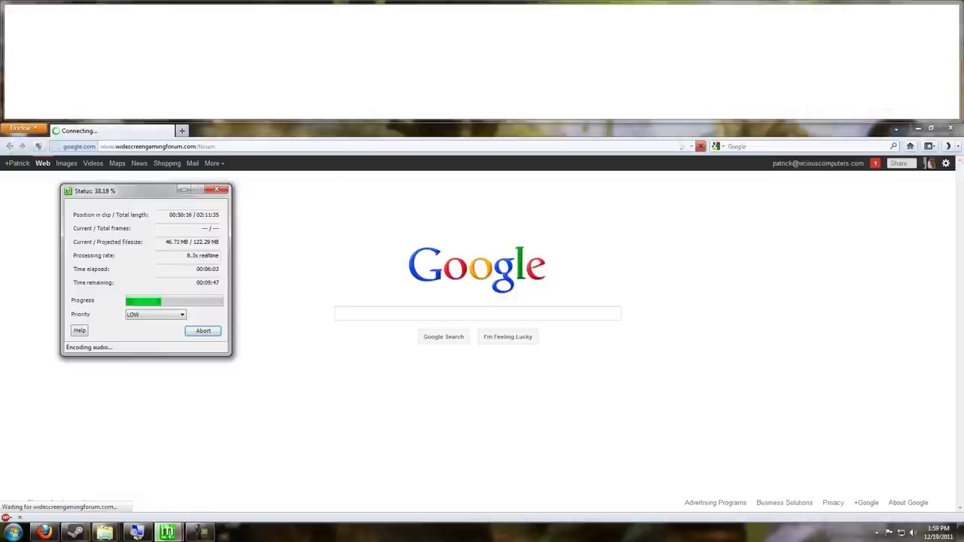
mouse_move(172, 533)
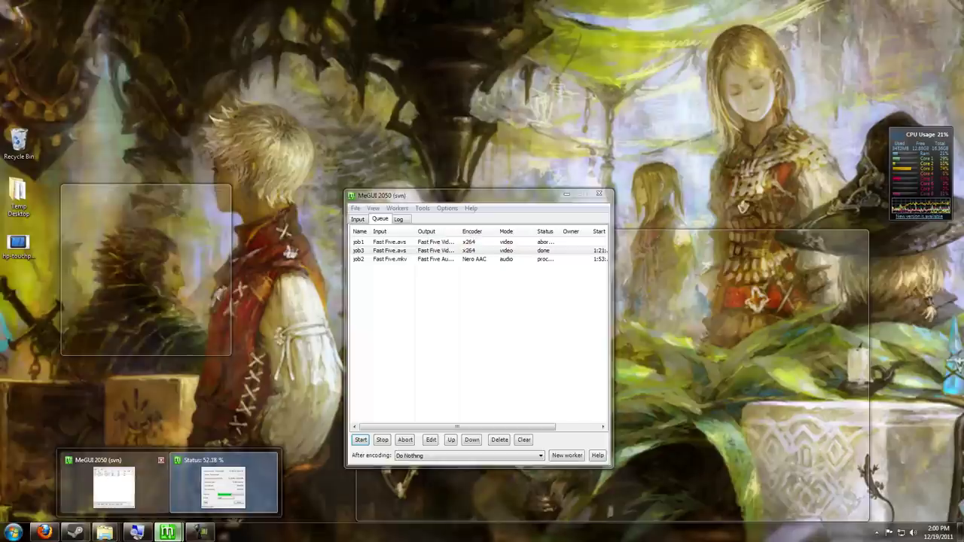
Step: Bring MeGUI forward, check the Log and Queue tabs, then return to the Input tab
left_click(151, 478)
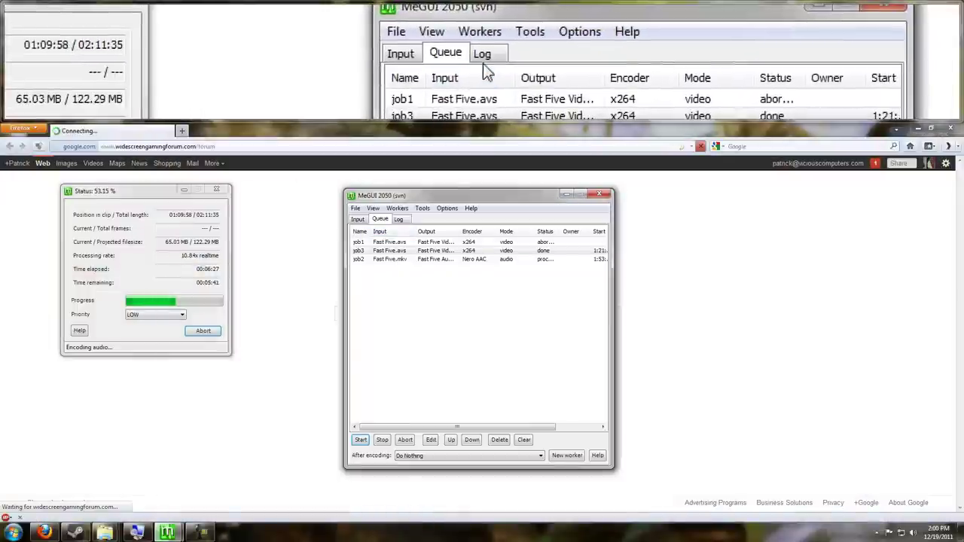
left_click(398, 220)
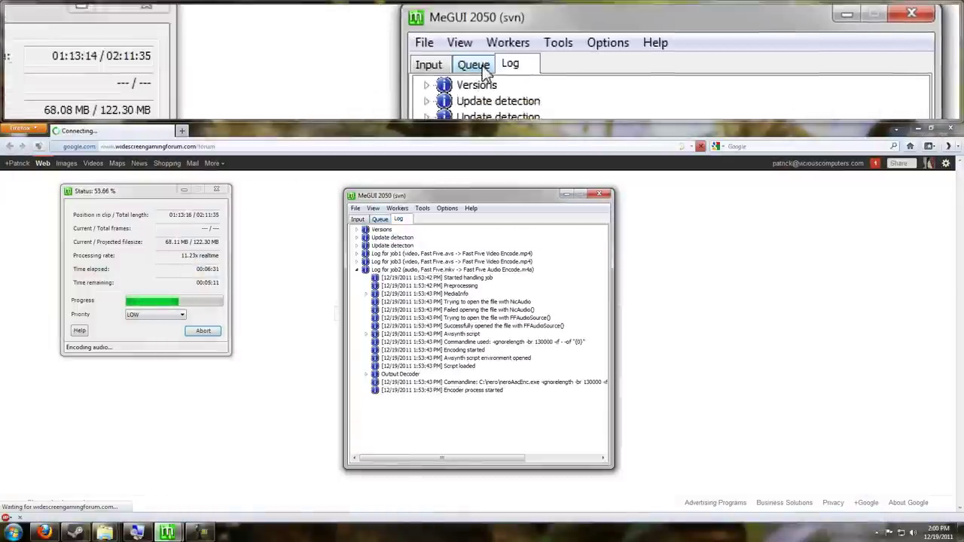
left_click(379, 219)
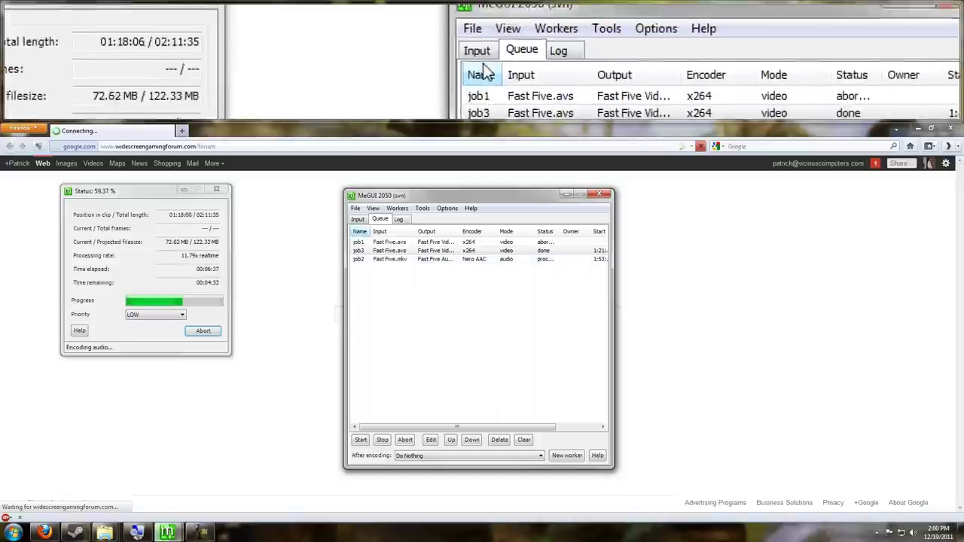
left_click(357, 219)
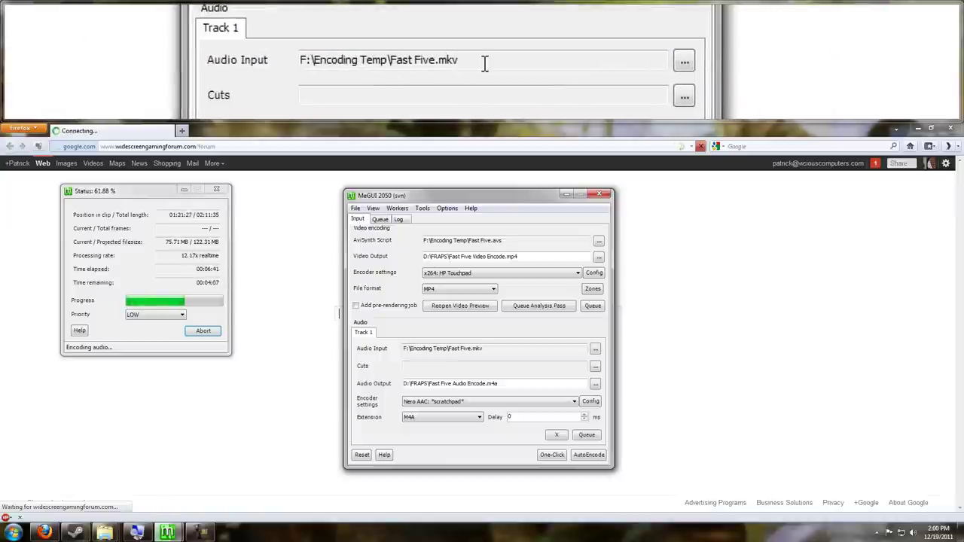
mouse_move(105, 533)
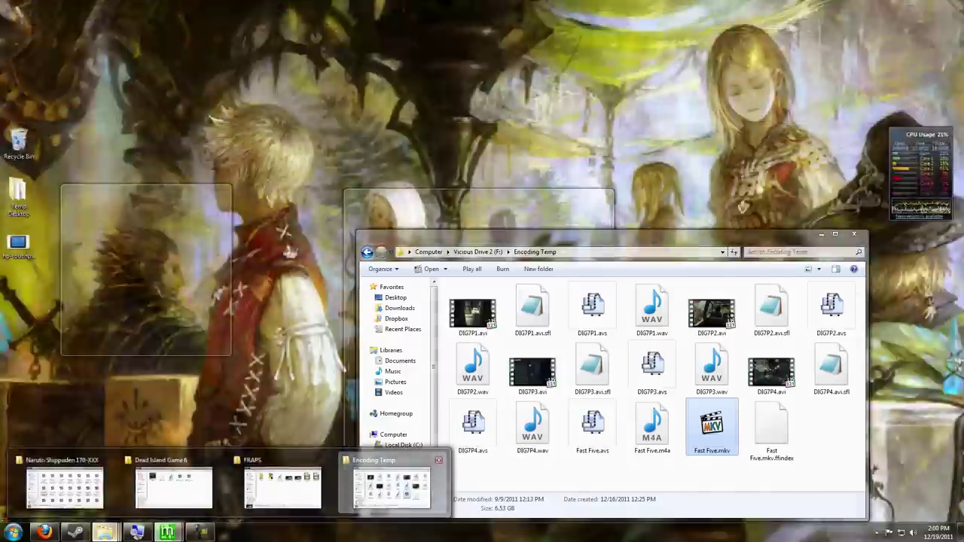
Step: Bring forward the Encoding Temp folder window on Vicious Drive 2 with the Fast Five source files
left_click(381, 488)
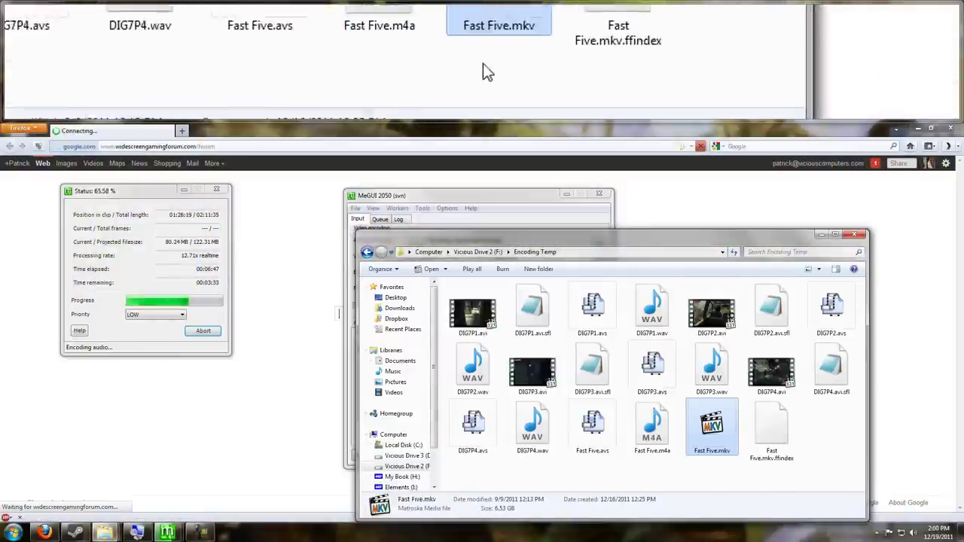
key("super+plus")
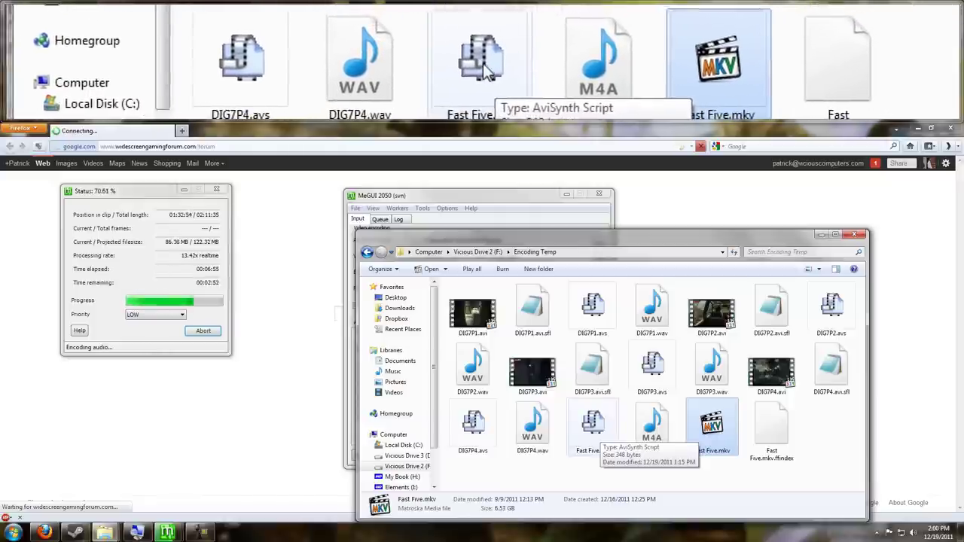
Step: Open the Fast Five.avs script in Notepad and move its window aside to uncover the status window
double_click(592, 425)
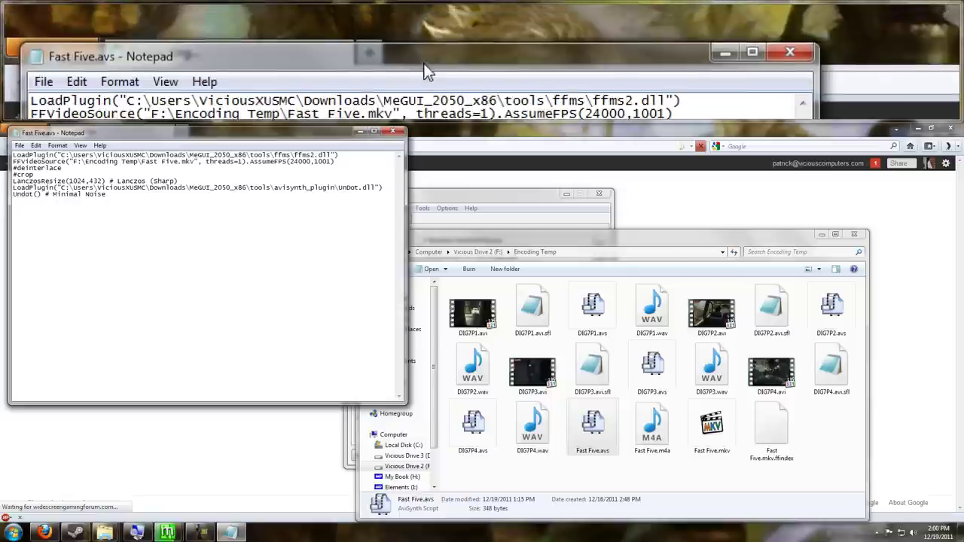
left_click_drag(205, 134, 345, 183)
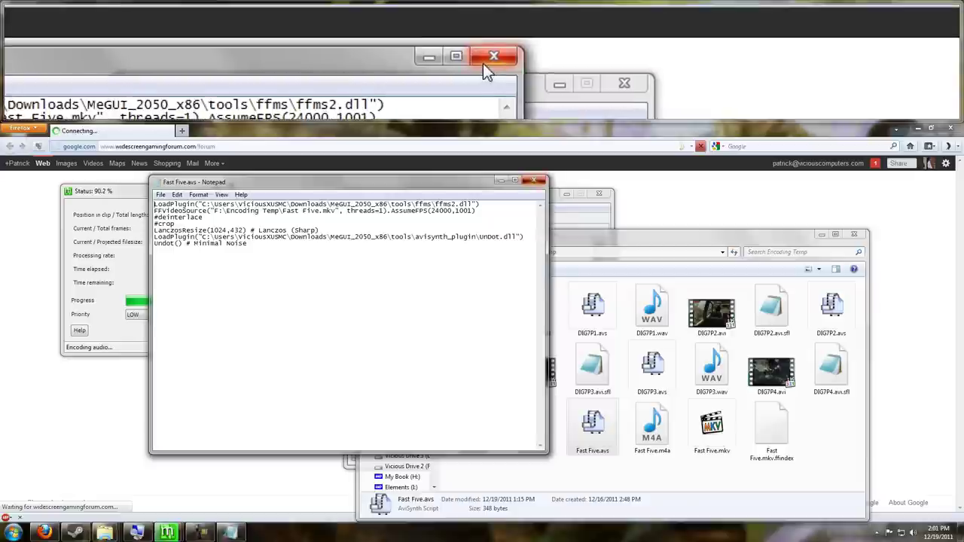
Step: Close Notepad and load Fast Five.avs as MeGUI's audio input, producing Fast Five_new.m4a output
key("alt+F4")
left_click(451, 202)
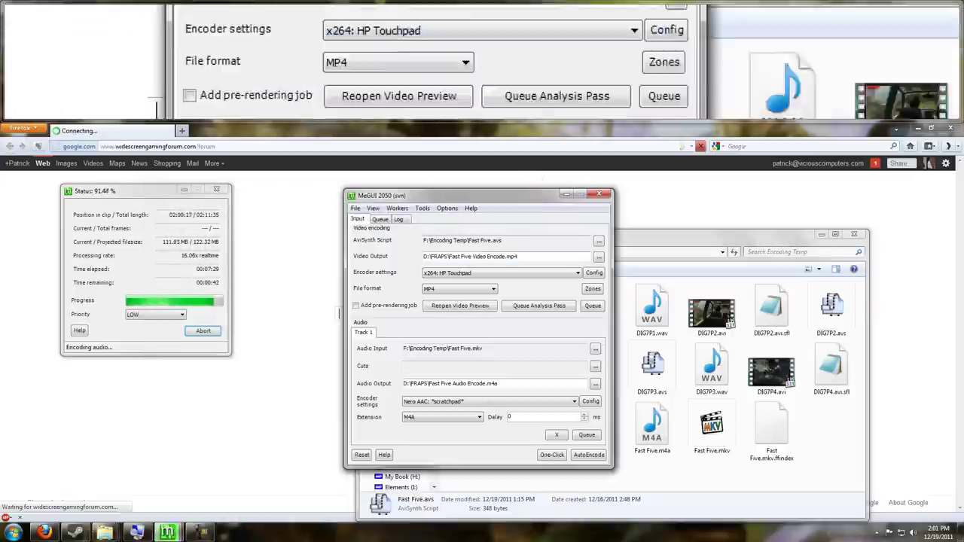
left_click(595, 348)
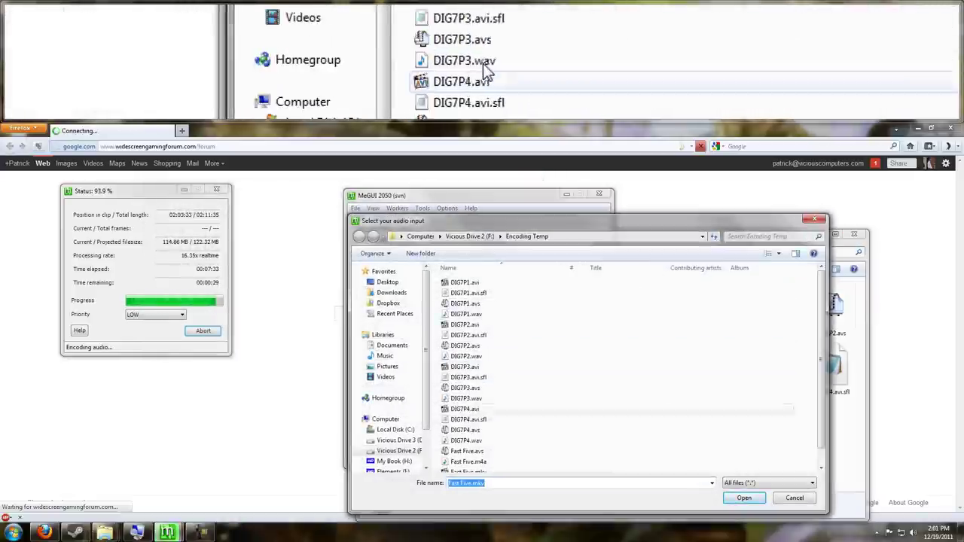
double_click(467, 451)
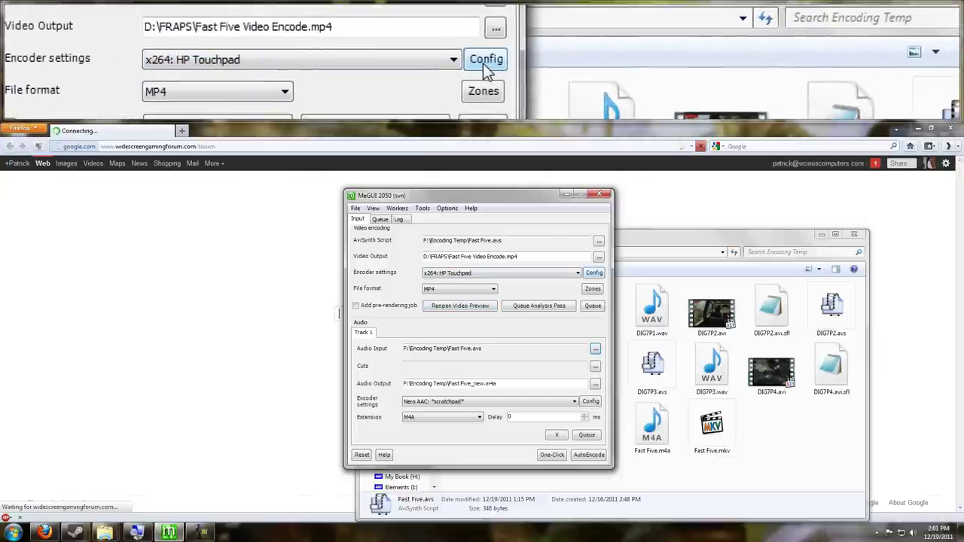
left_click(593, 274)
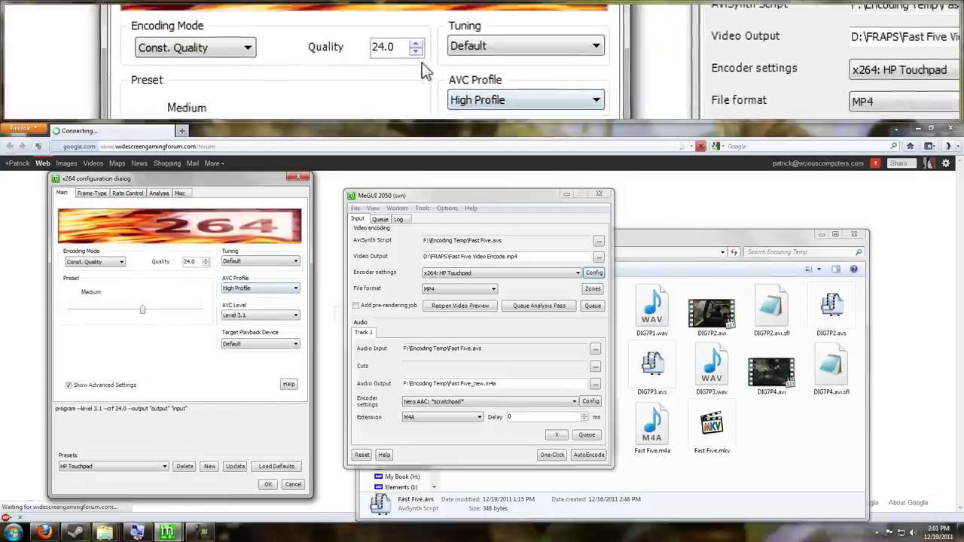
mouse_move(196, 264)
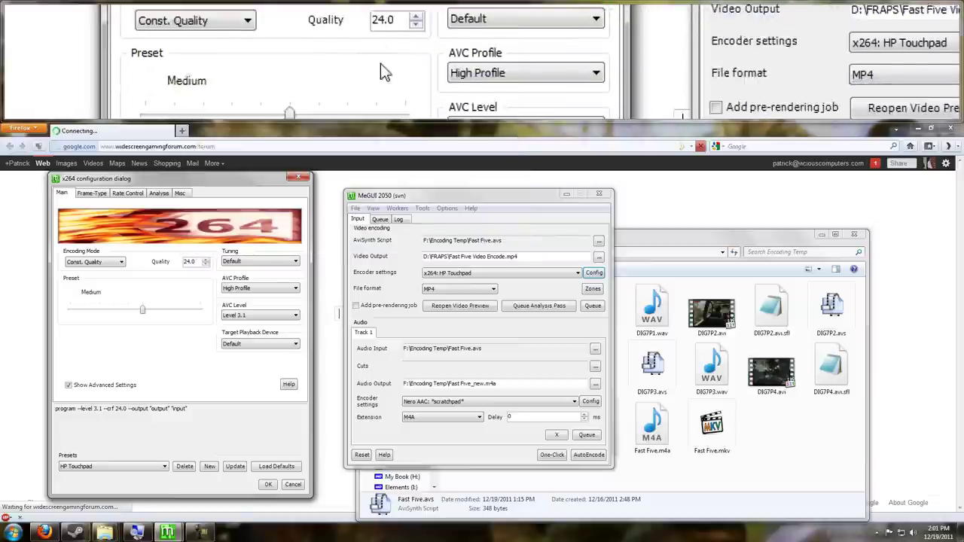
mouse_move(180, 290)
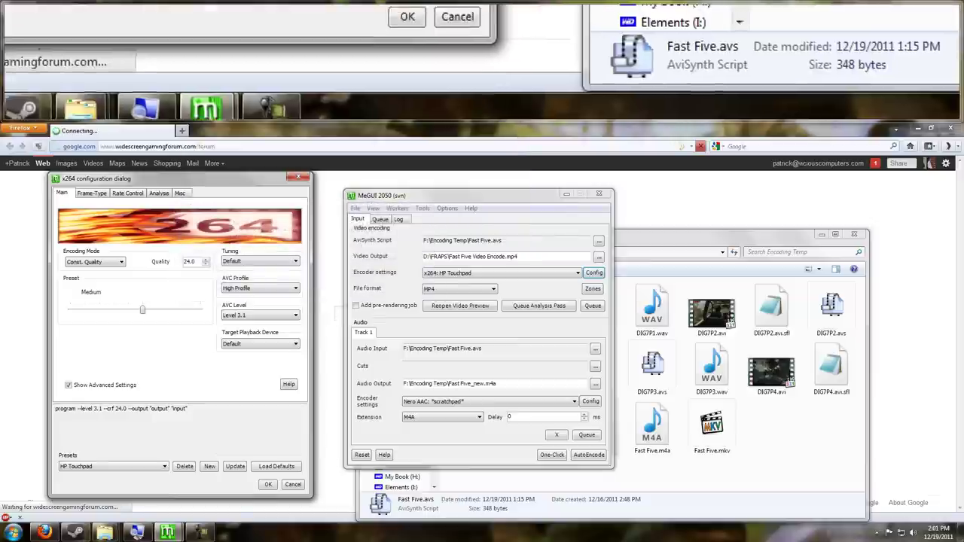
left_click(293, 484)
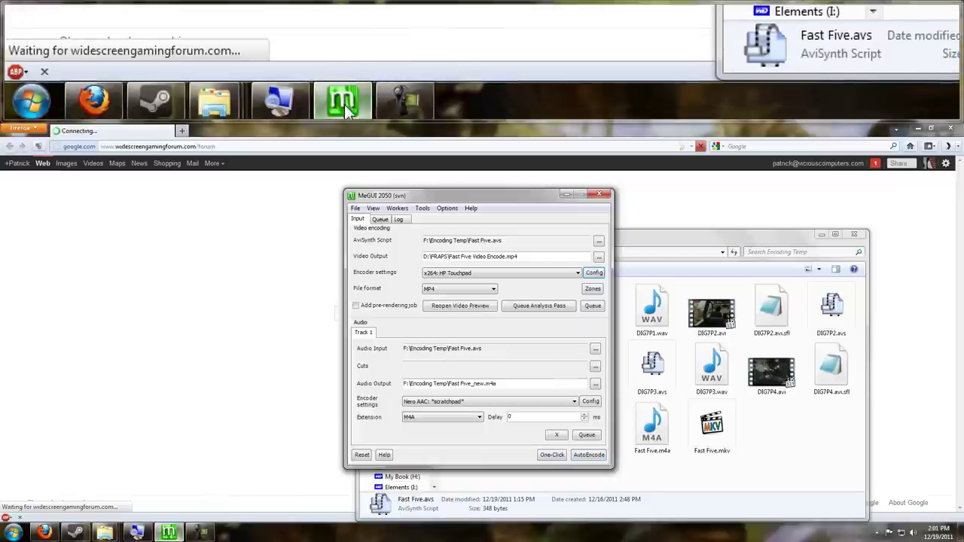
Step: Switch to the FRAPS folder window and play Fast Five Video Encode.mp4
mouse_move(104, 537)
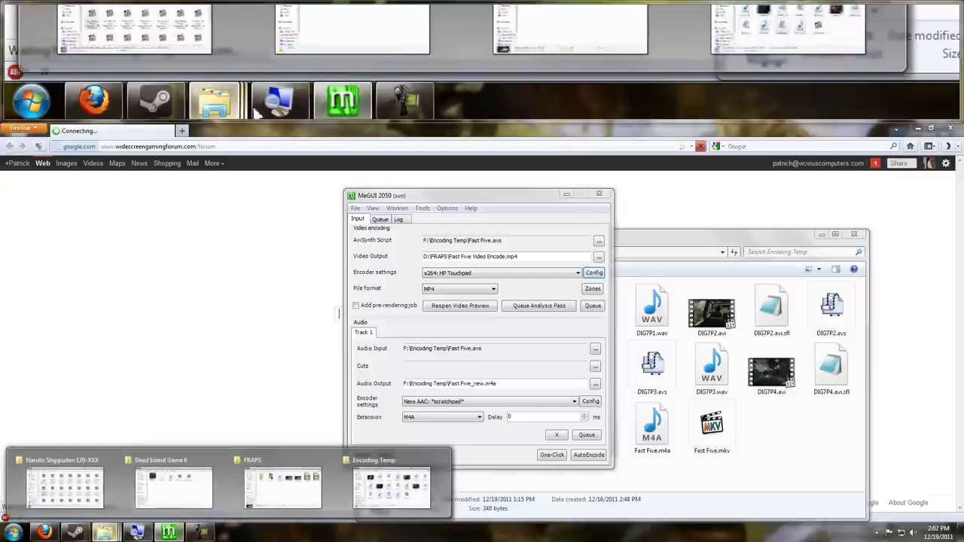
left_click(299, 489)
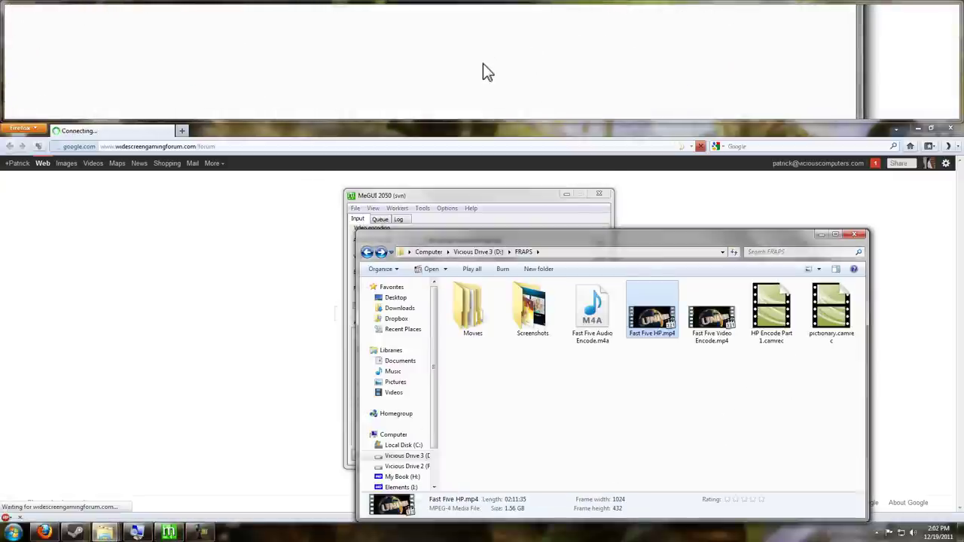
left_click(708, 322)
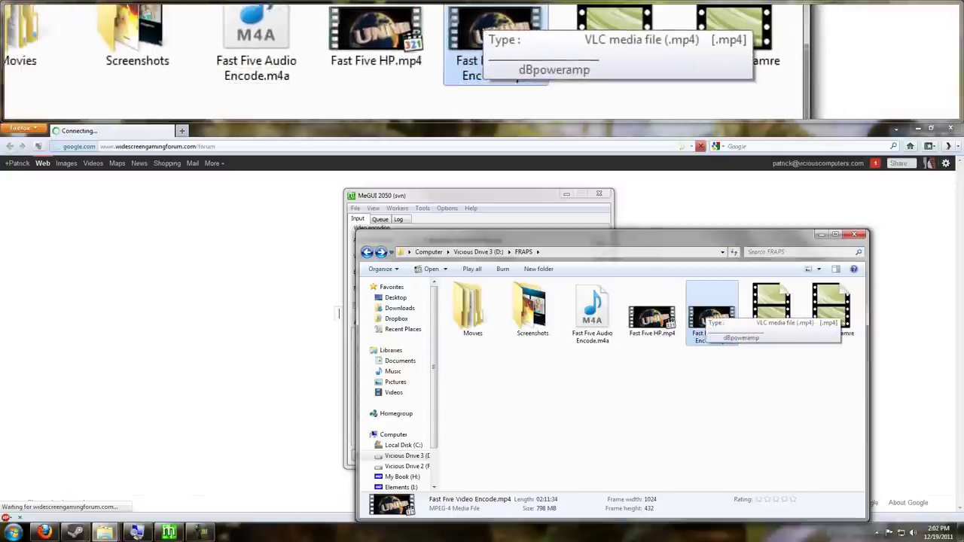
double_click(705, 319)
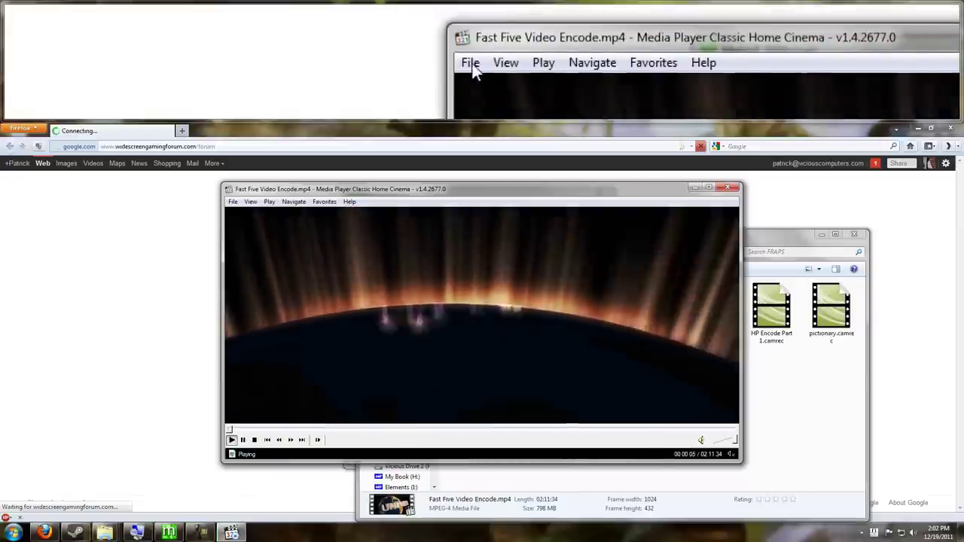
Step: Check the clip's file properties (798 MB, H264 1024x432, 23.98 fps), then close Media Player Classic
left_click(233, 201)
left_click(255, 383)
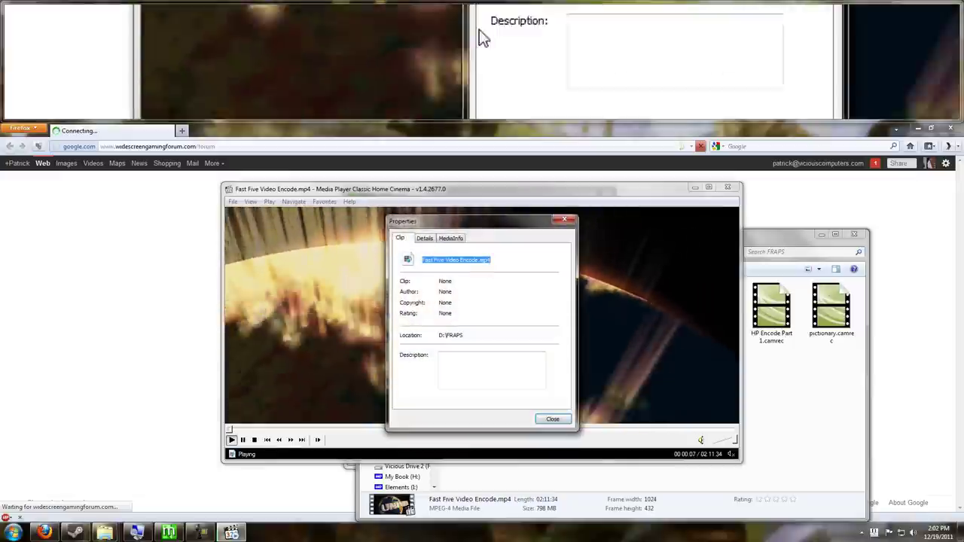
left_click(425, 239)
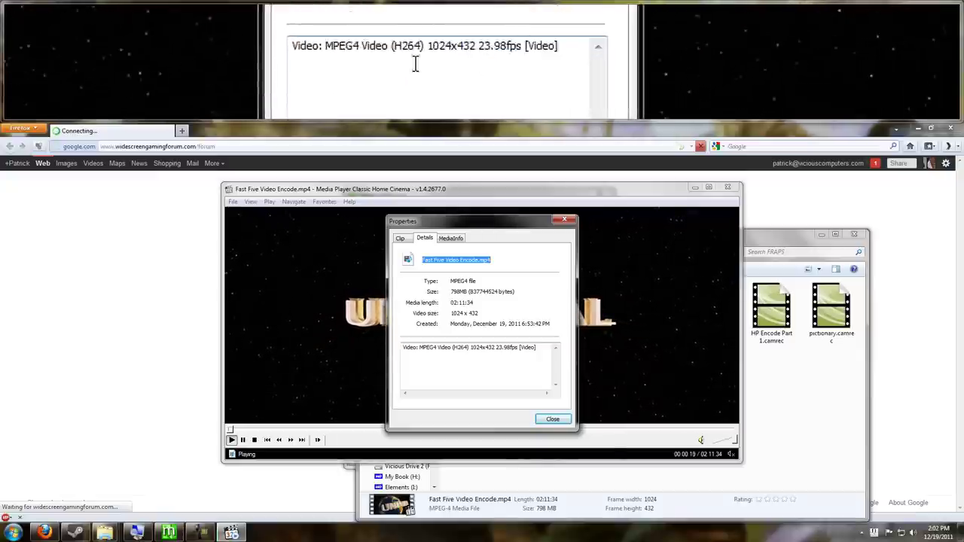
left_click(553, 420)
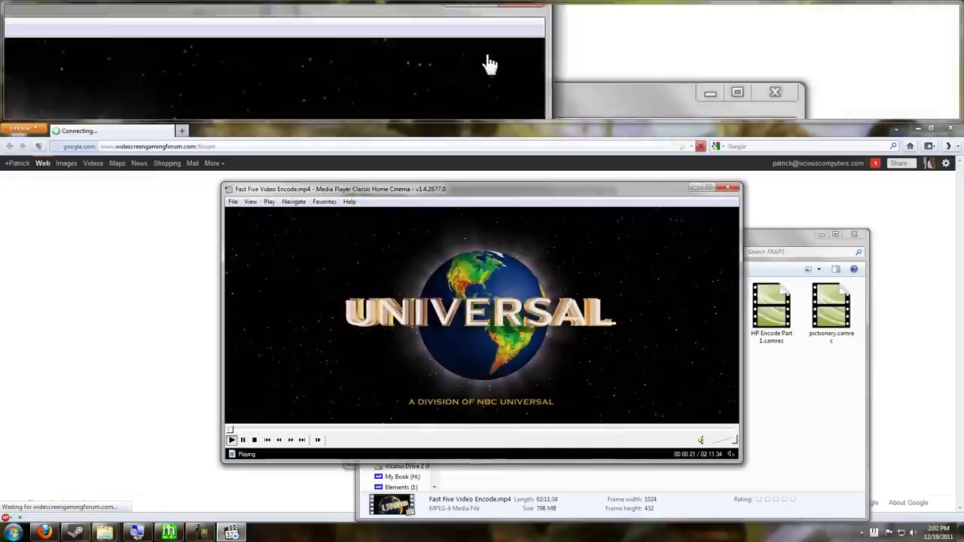
left_click(728, 187)
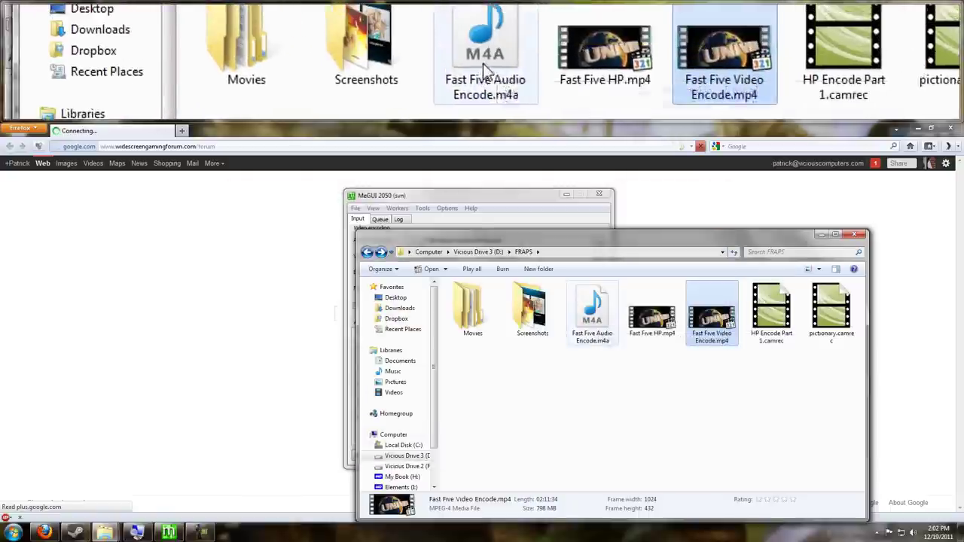
mouse_move(596, 316)
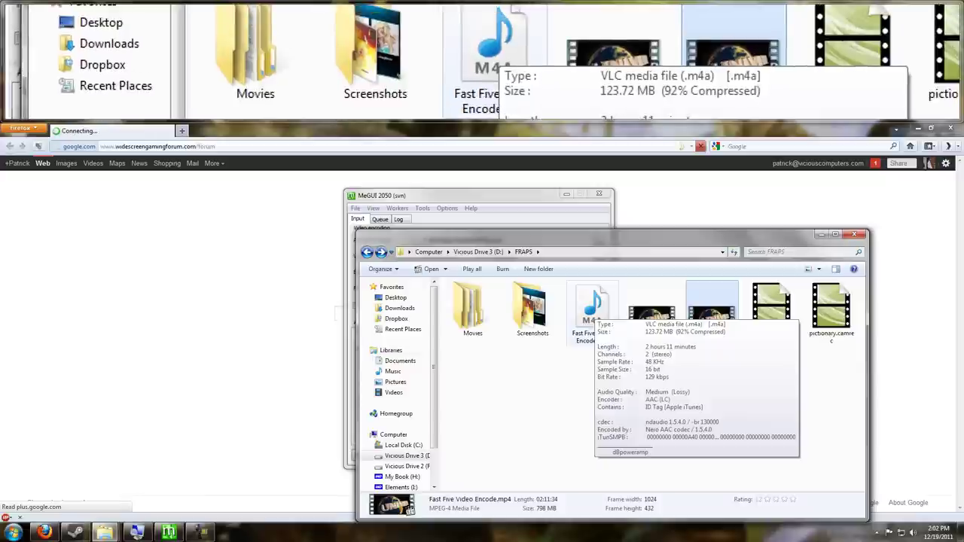
left_click(588, 318)
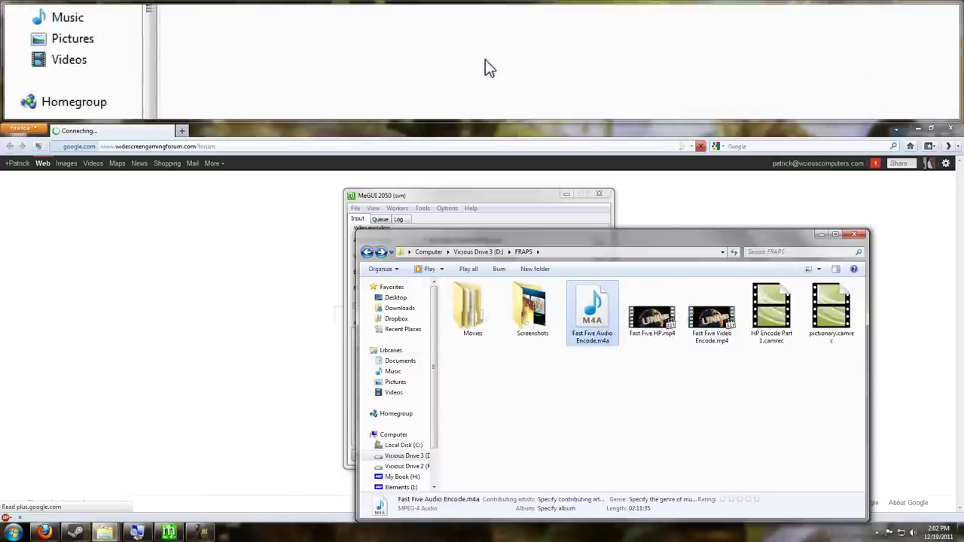
left_click_drag(585, 236, 562, 189)
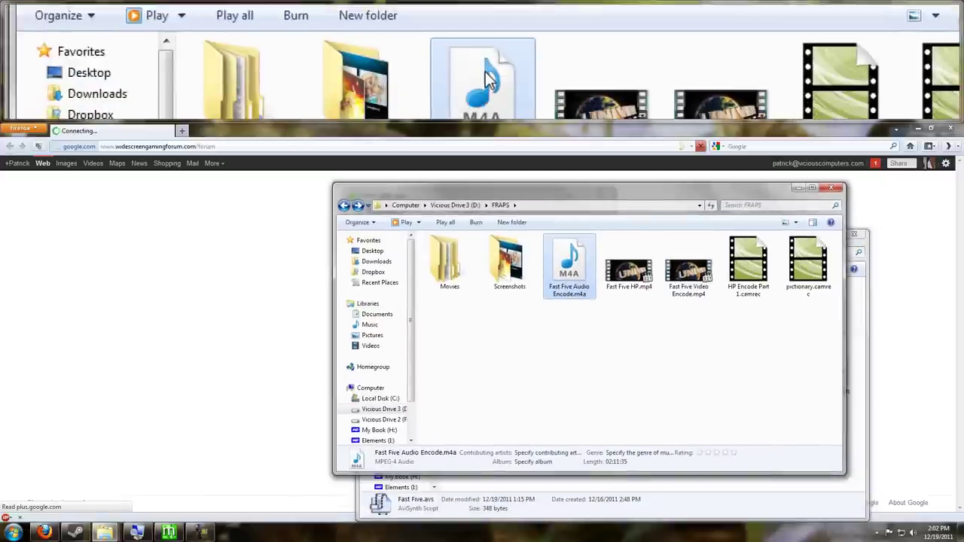
right_click(572, 258)
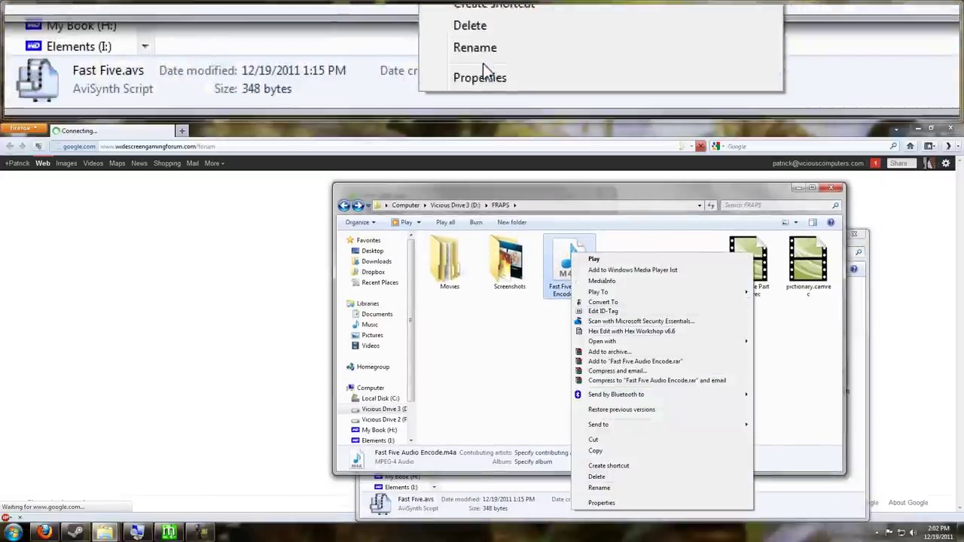
left_click(598, 502)
left_click(656, 276)
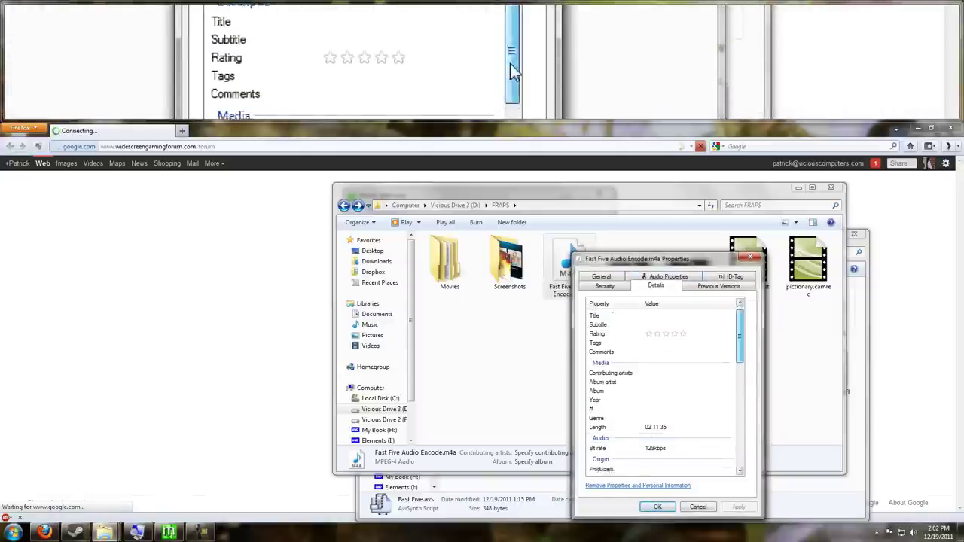
left_click_drag(739, 369, 738, 460)
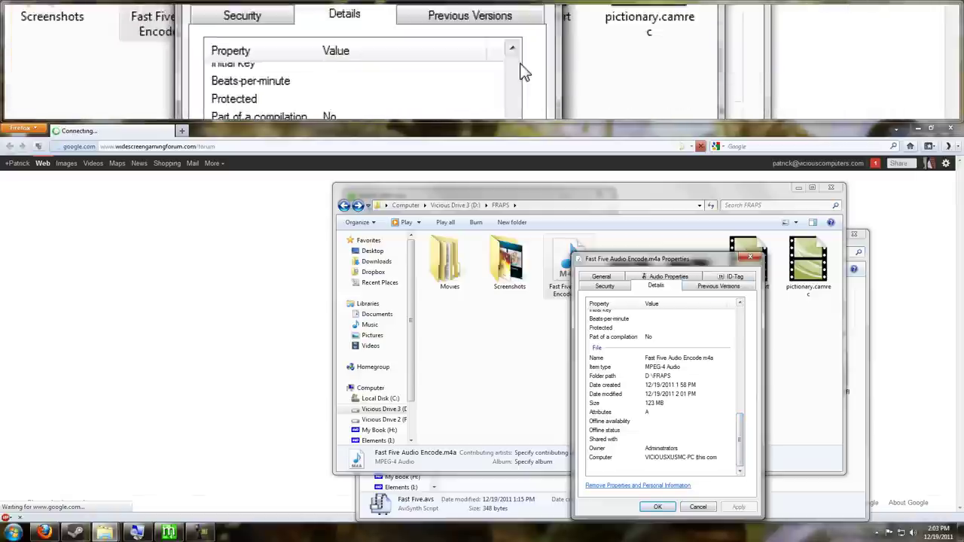
left_click_drag(739, 427, 740, 324)
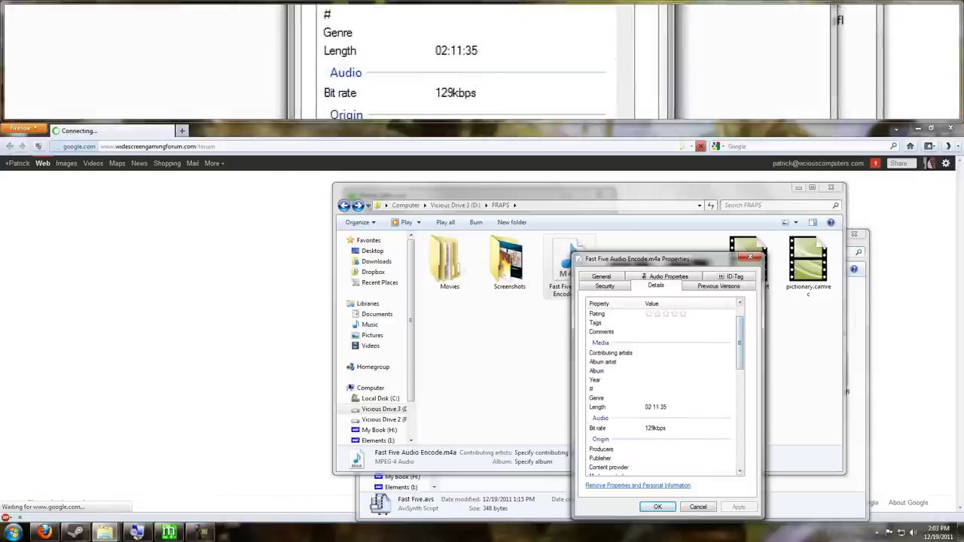
left_click(750, 257)
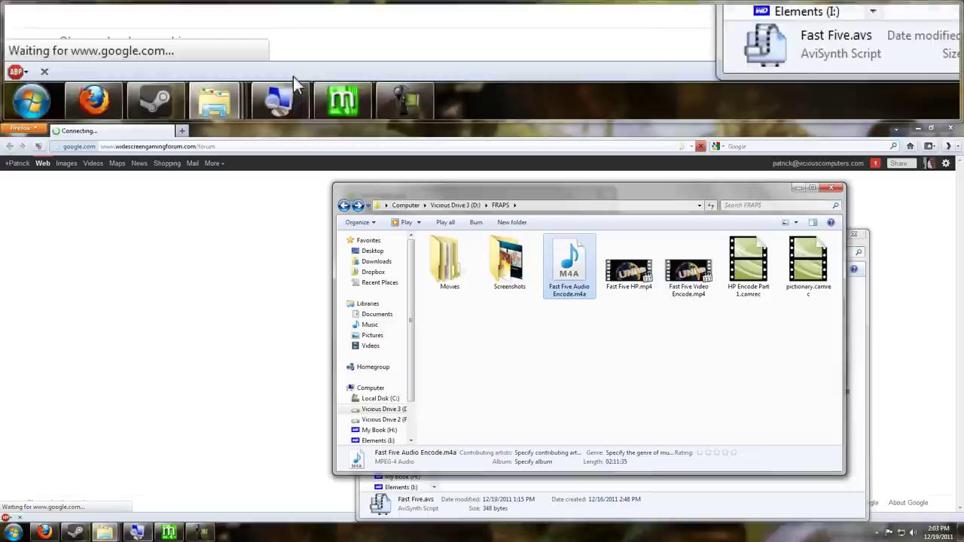
Step: Bring MeGUI forward, shift it slightly left, and launch the MP4 Muxer tool
left_click(168, 532)
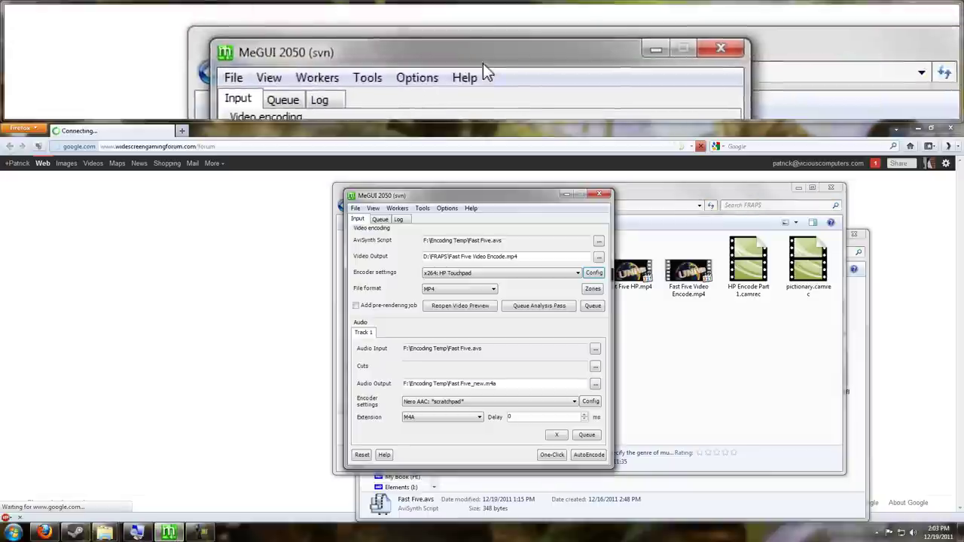
left_click_drag(484, 196, 452, 194)
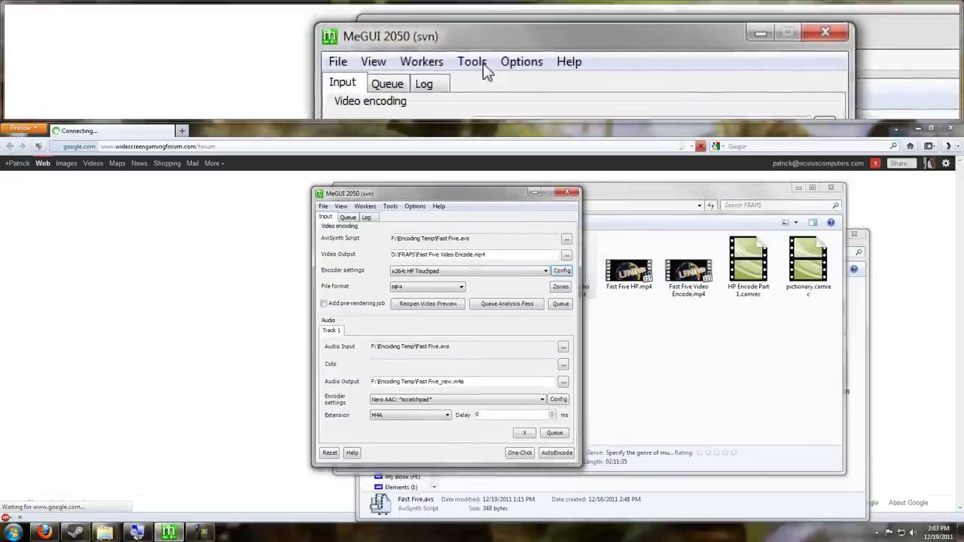
left_click(422, 208)
mouse_move(422, 329)
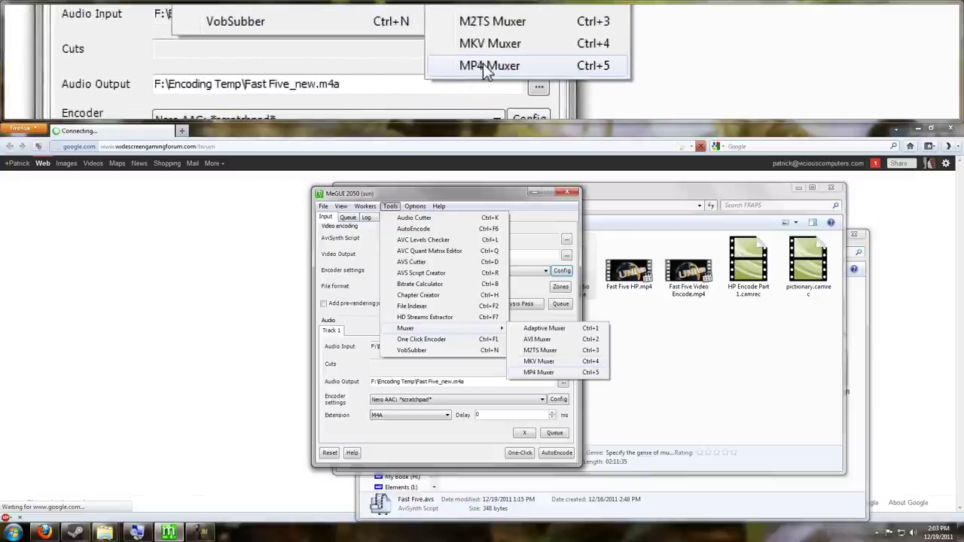
left_click(535, 371)
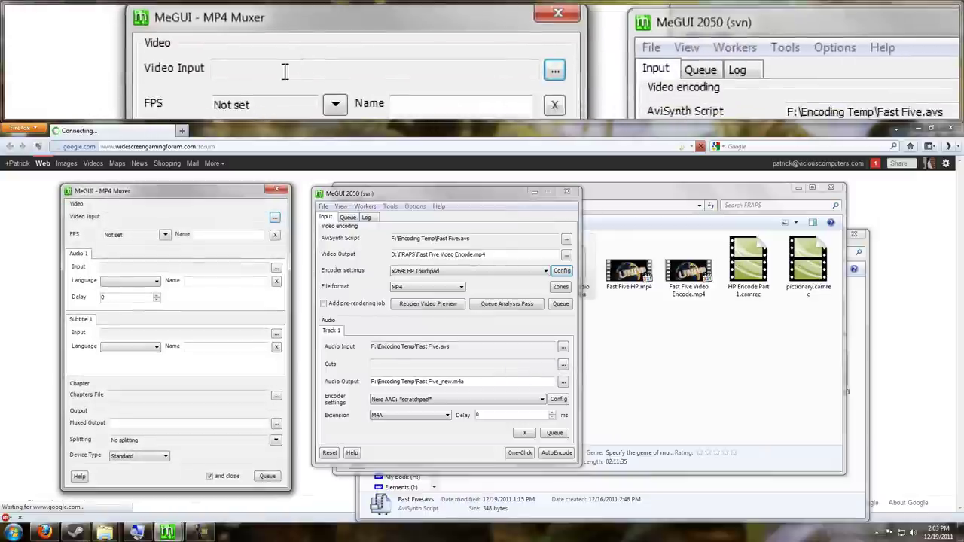
Step: Load Fast Five Video Encode.mp4 and Fast Five Audio Encode.m4a from D:\FRAPS, then queue the mux job
left_click(275, 217)
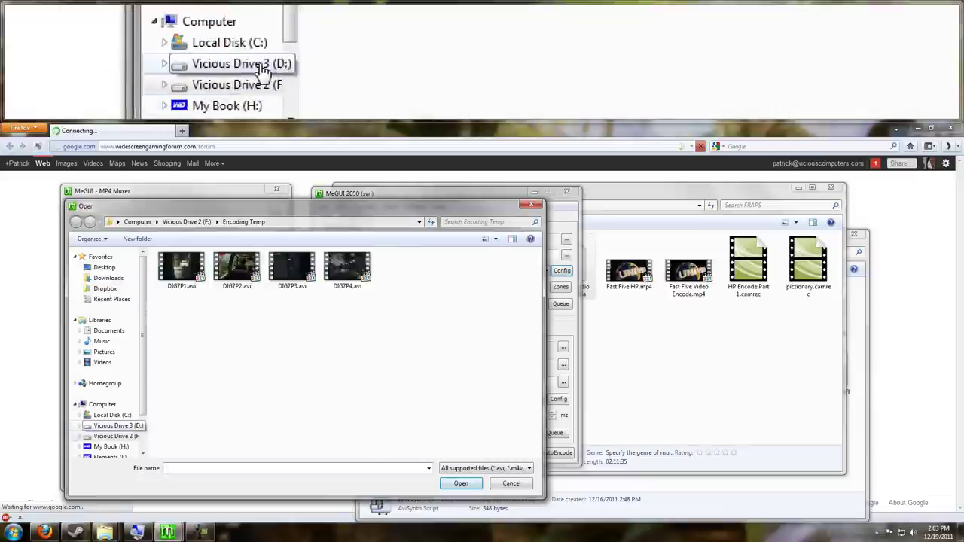
left_click(130, 425)
double_click(174, 285)
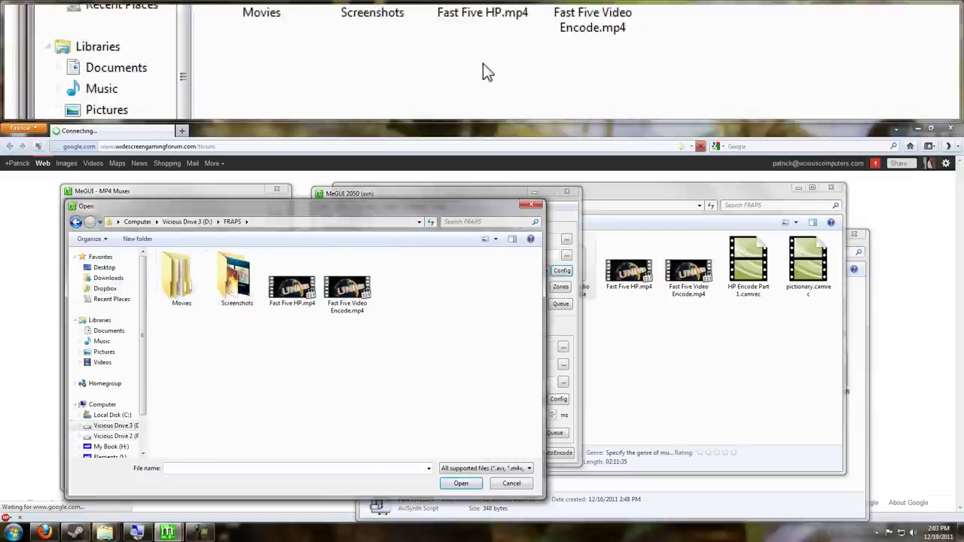
left_click(341, 288)
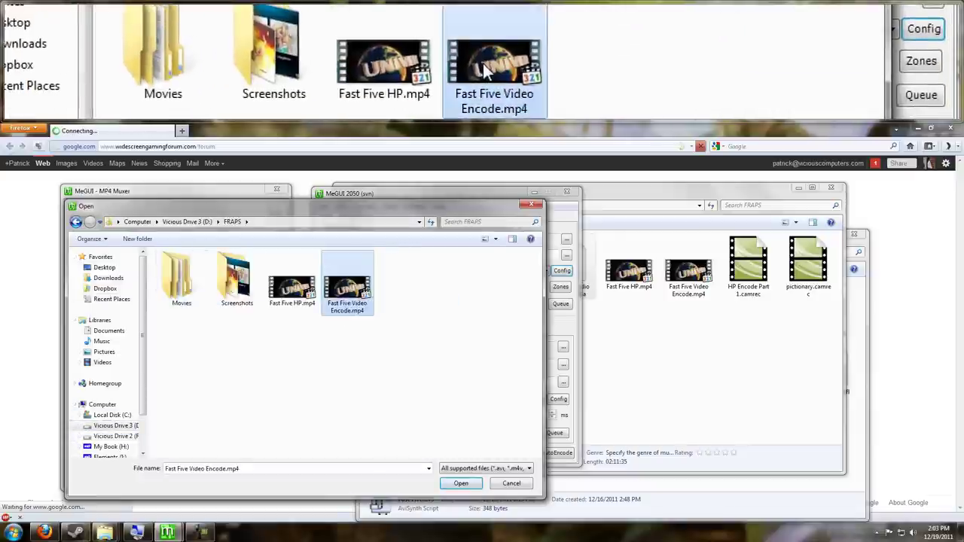
double_click(341, 288)
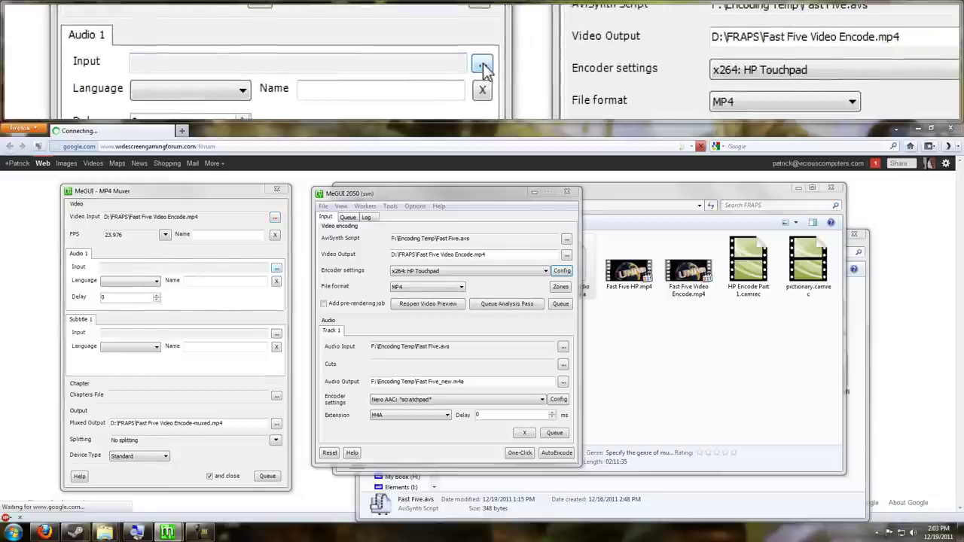
left_click(277, 268)
double_click(288, 285)
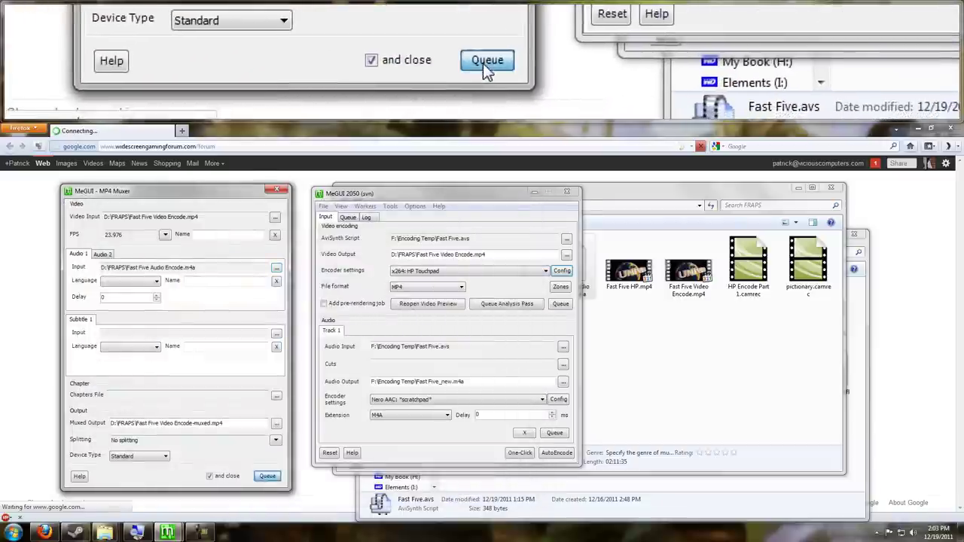
left_click(267, 474)
Step: Run the queued mux job4 and confirm every job shows done before returning to input settings
left_click(347, 217)
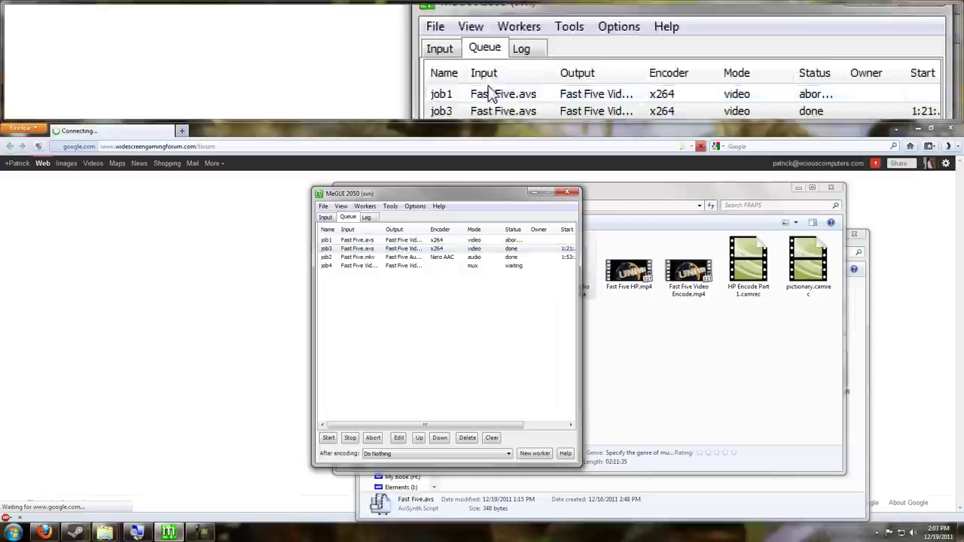
left_click(328, 438)
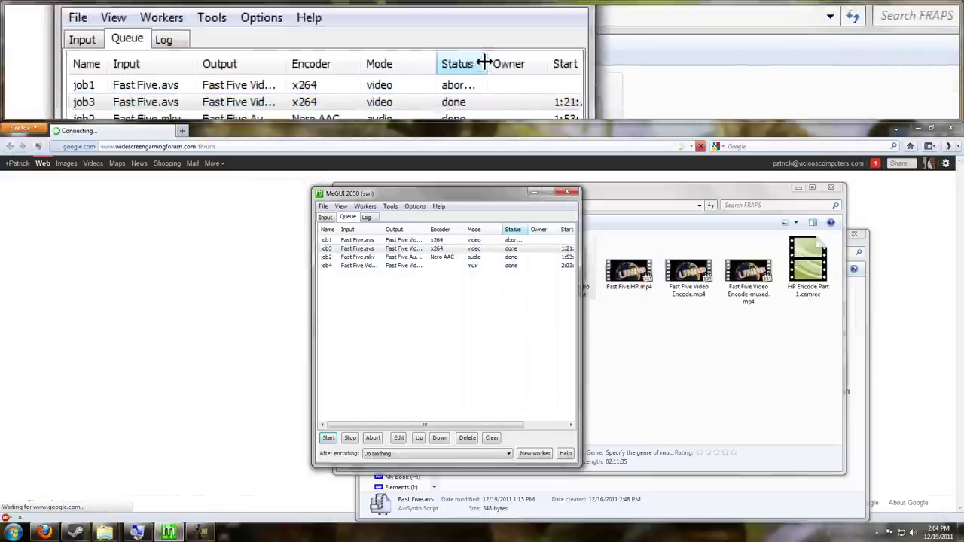
left_click_drag(528, 228, 536, 228)
left_click(531, 249)
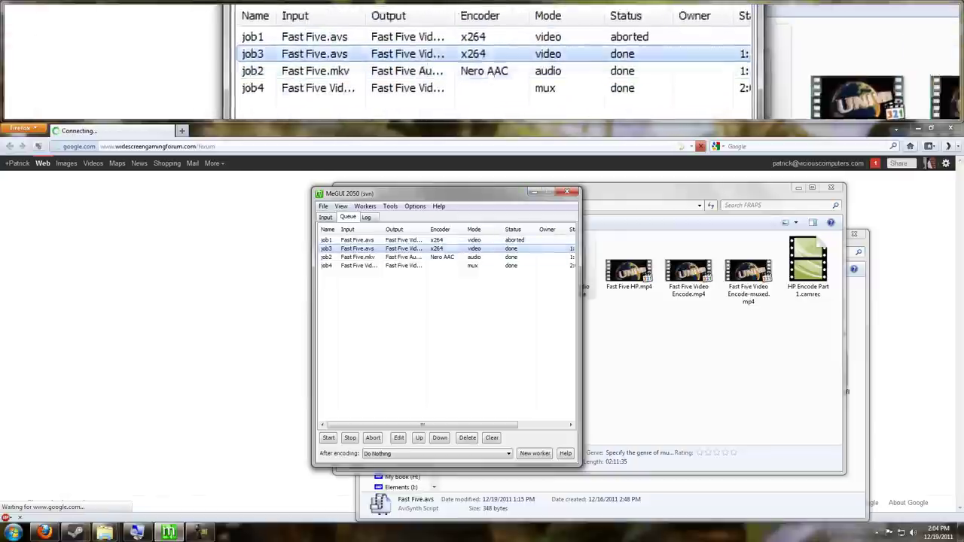
left_click(326, 217)
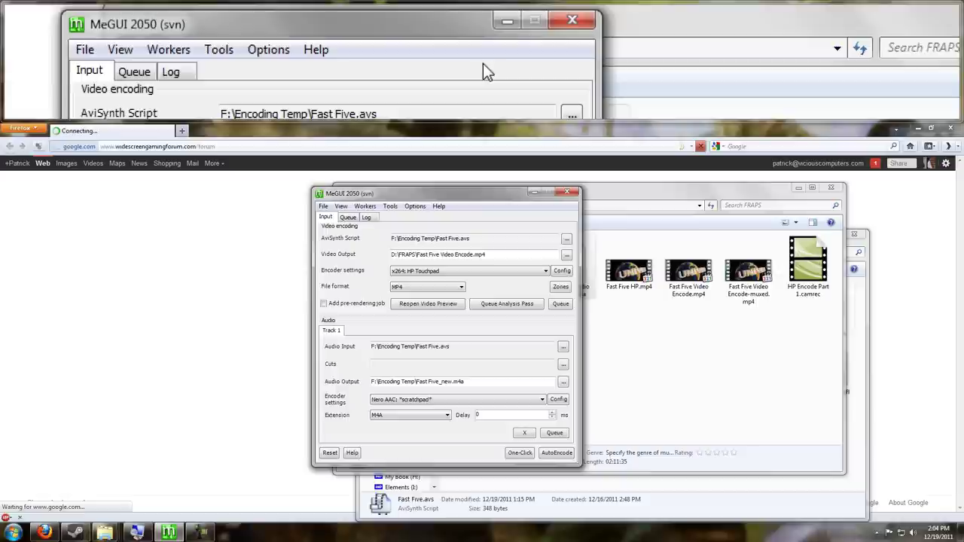
Step: Move MeGUI aside and view Fast Five Video Encode-muxed.mp4 details: 922 MB, 02:11:35, 1024 x 432
left_click_drag(521, 194, 319, 196)
left_click(677, 355)
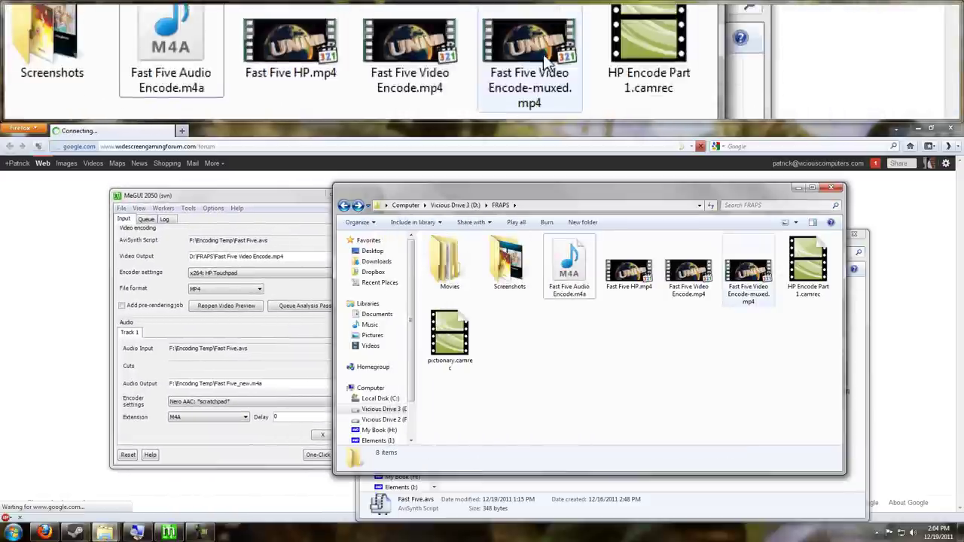
left_click(749, 272)
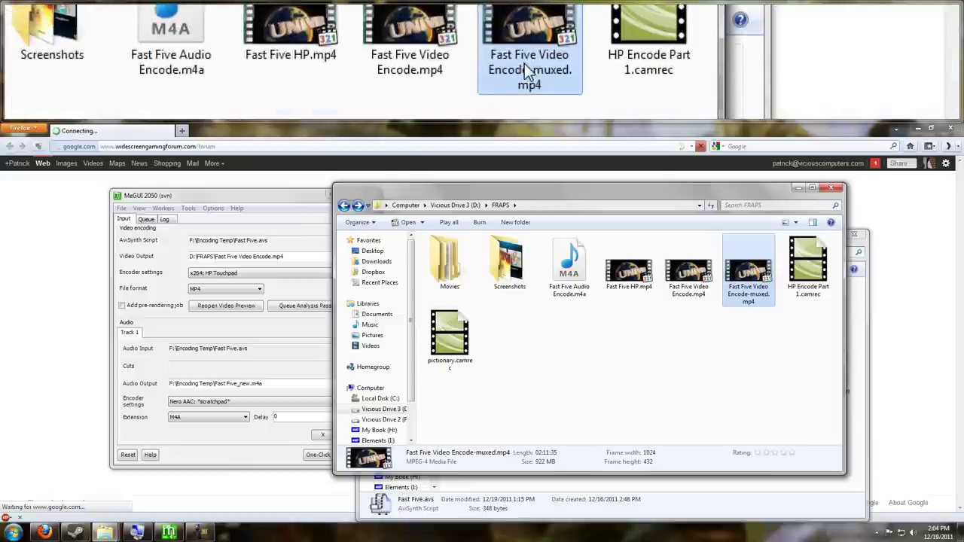
mouse_move(746, 286)
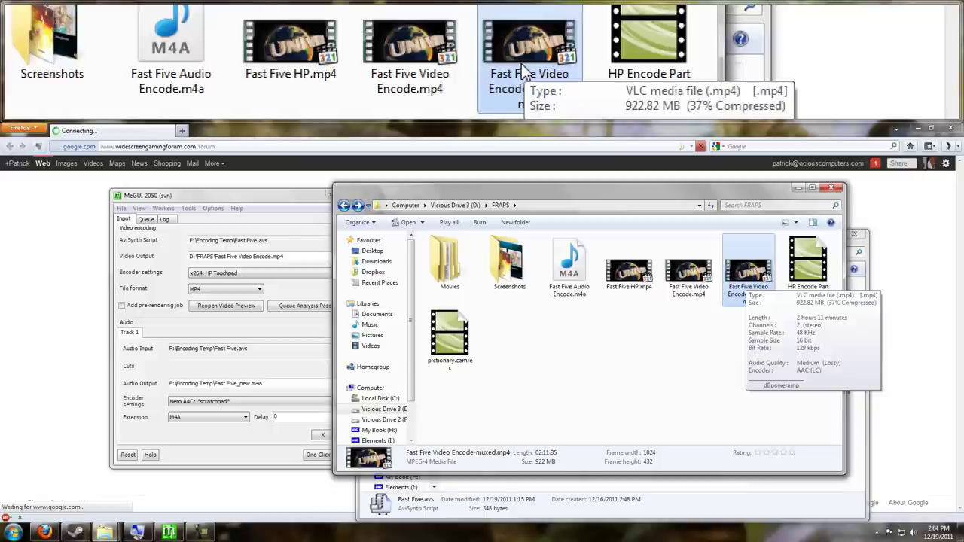
Step: Rename Fast Five Video Encode-muxed.mp4 to 'Touchpad Tutorial.mp4'
right_click(744, 269)
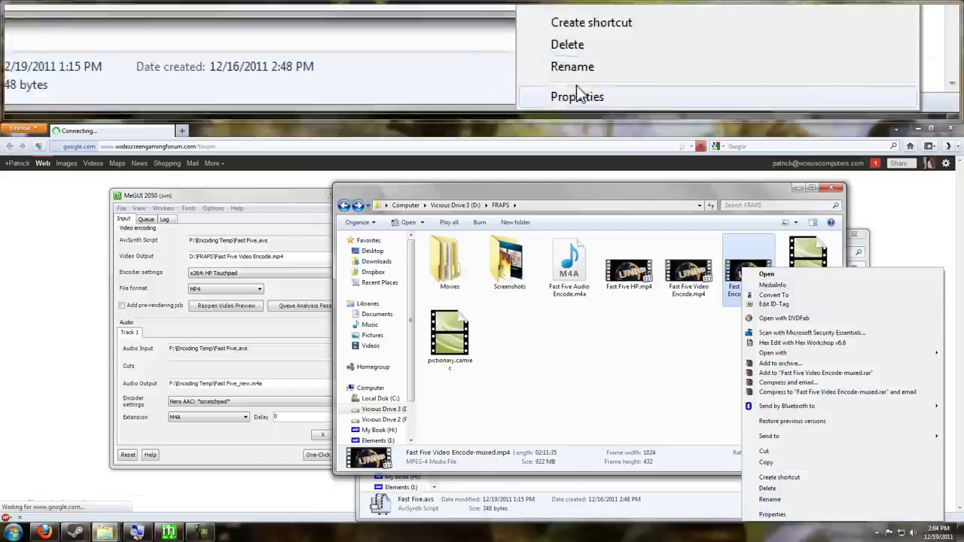
left_click(769, 500)
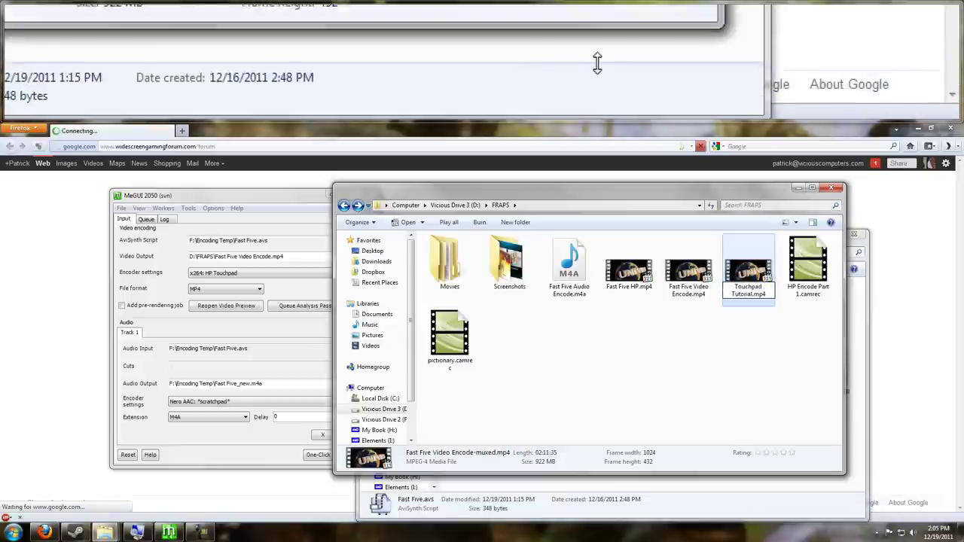
type("Touchpad Tutorial")
key("Return")
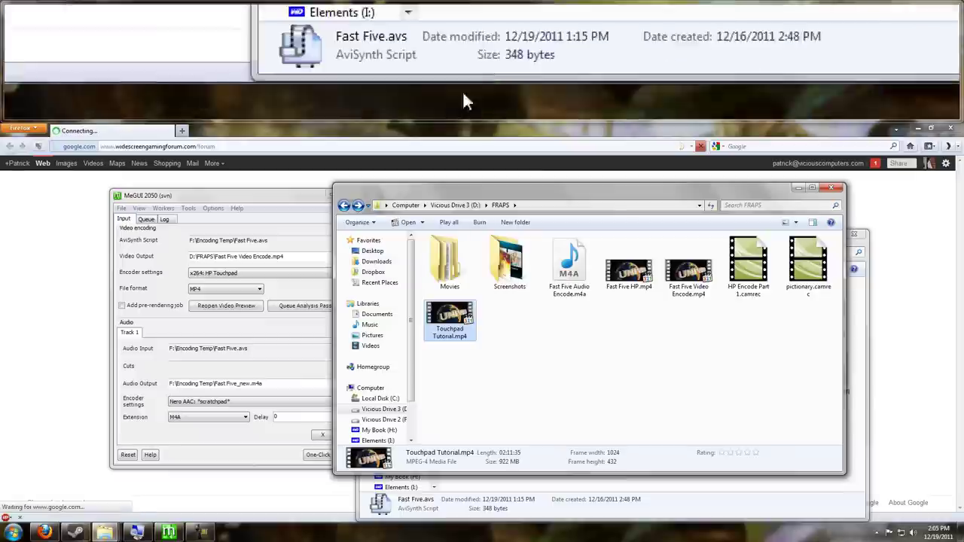
left_click(199, 531)
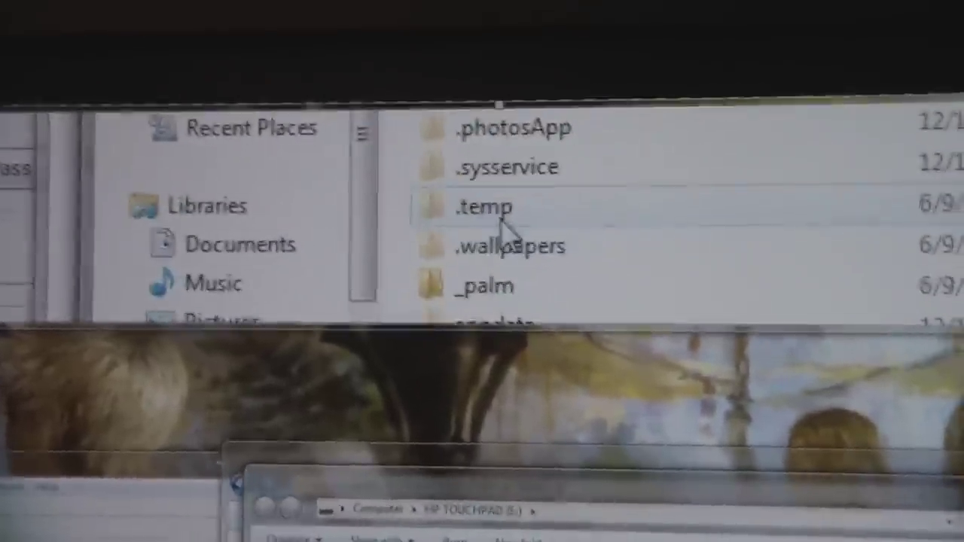
Step: Drag Touchpad Tutorial.mp4 from the FRAPS folder into the HP TouchPad's videos folder
scroll(493, 209, "down", 1)
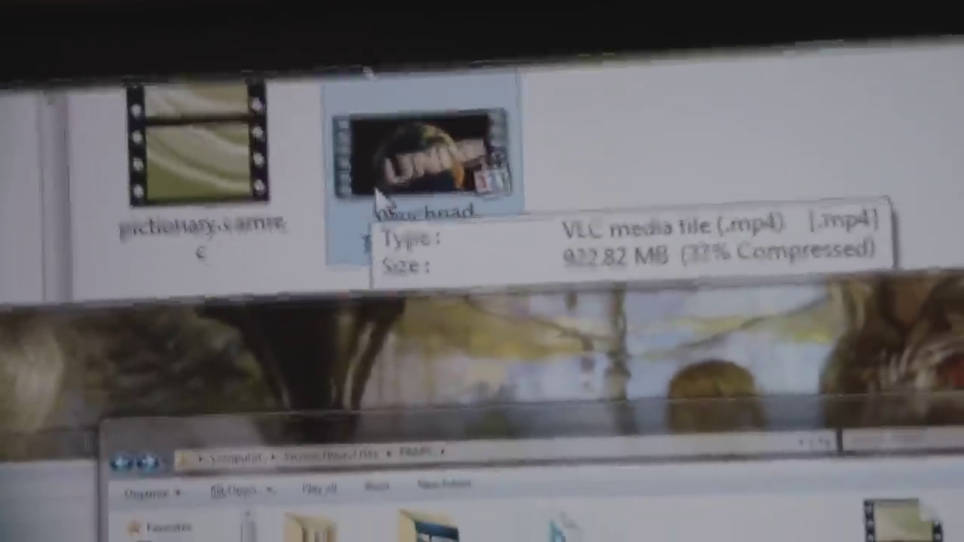
left_click_drag(367, 414, 331, 452)
left_click_drag(339, 151, 31, 45)
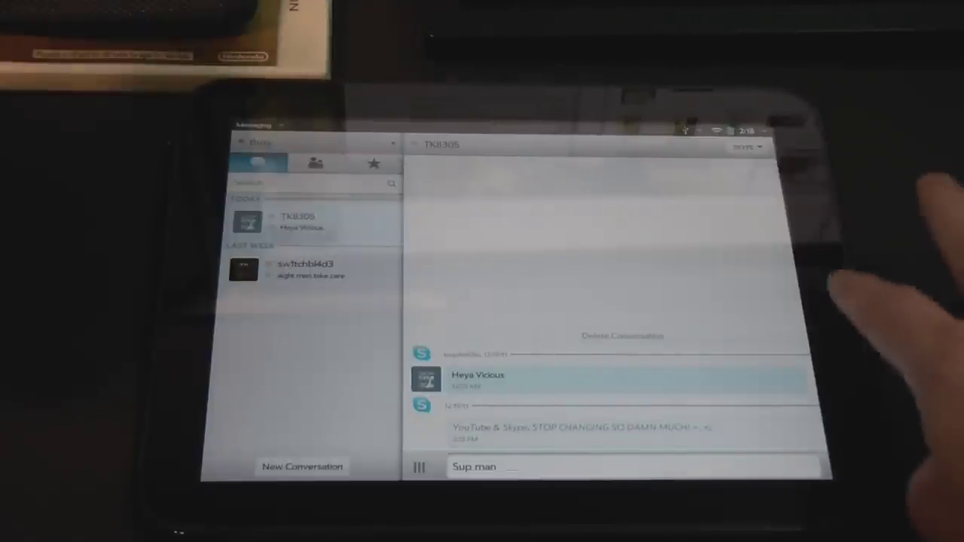
Step: Close Messaging and launch Photos & Videos to show the videos album with Touchpad Tutorial and Fast Five HP.mp4
left_click_drag(829, 497, 828, 361)
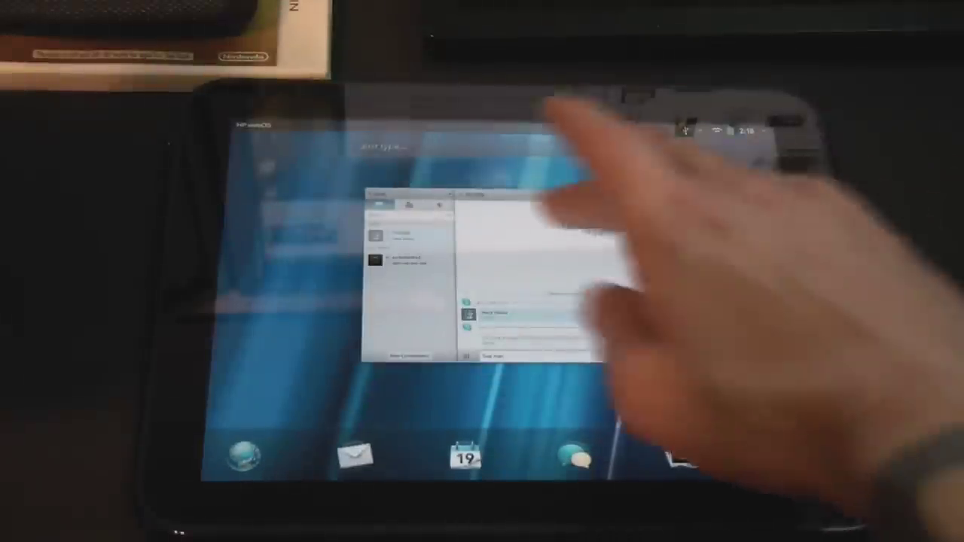
left_click_drag(497, 249, 497, 113)
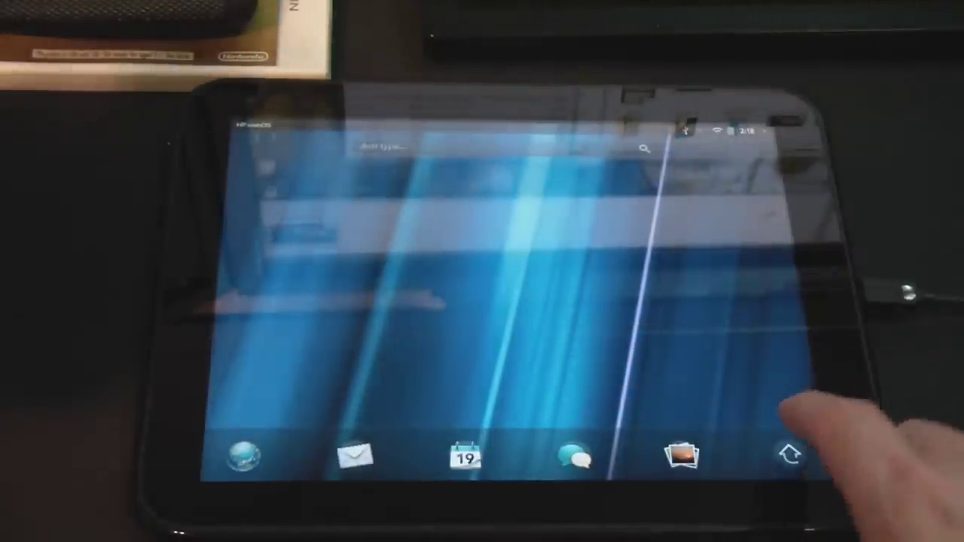
left_click(789, 454)
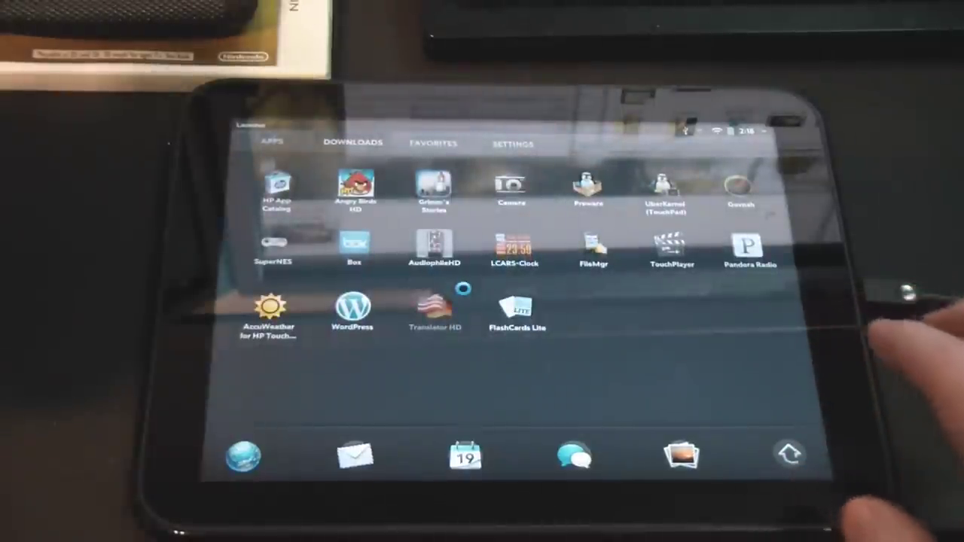
left_click(270, 139)
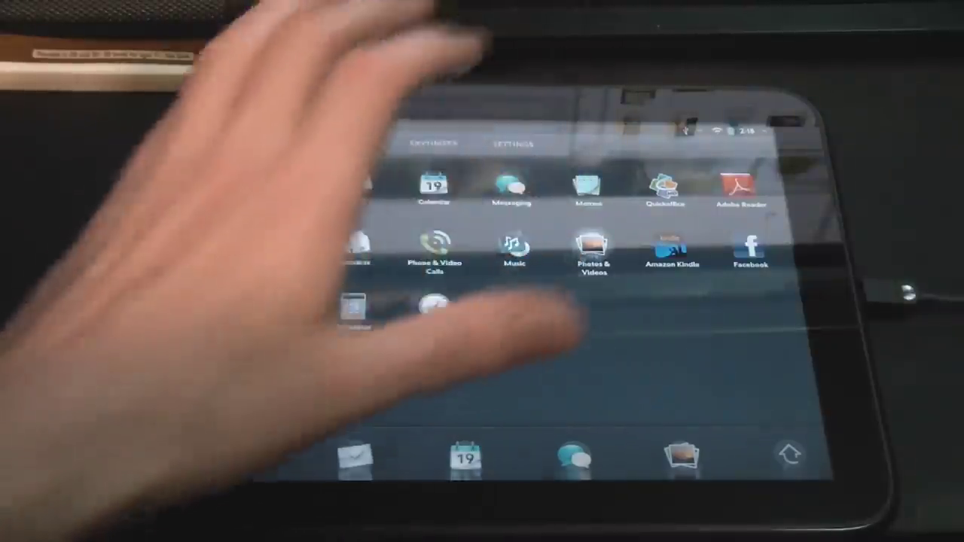
left_click(592, 249)
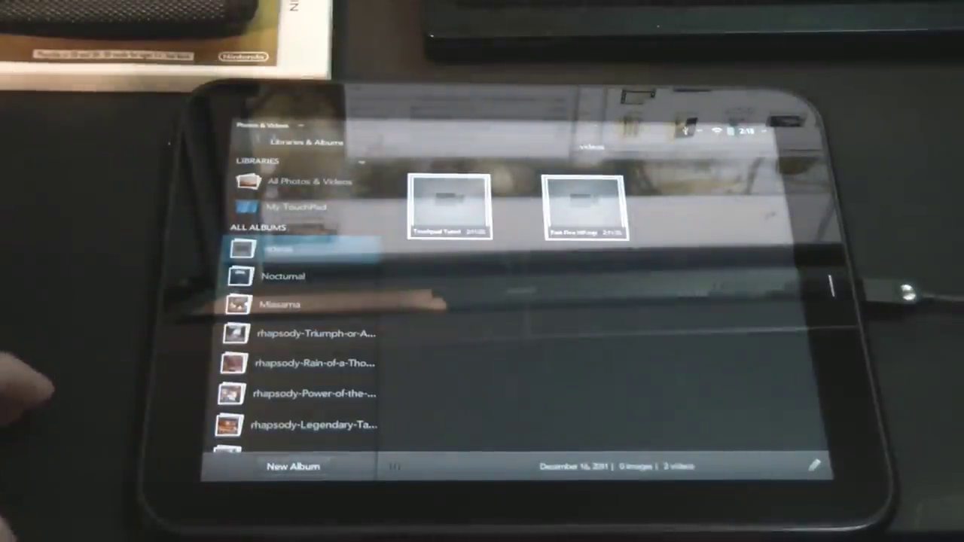
scroll(301, 339, "down", 5)
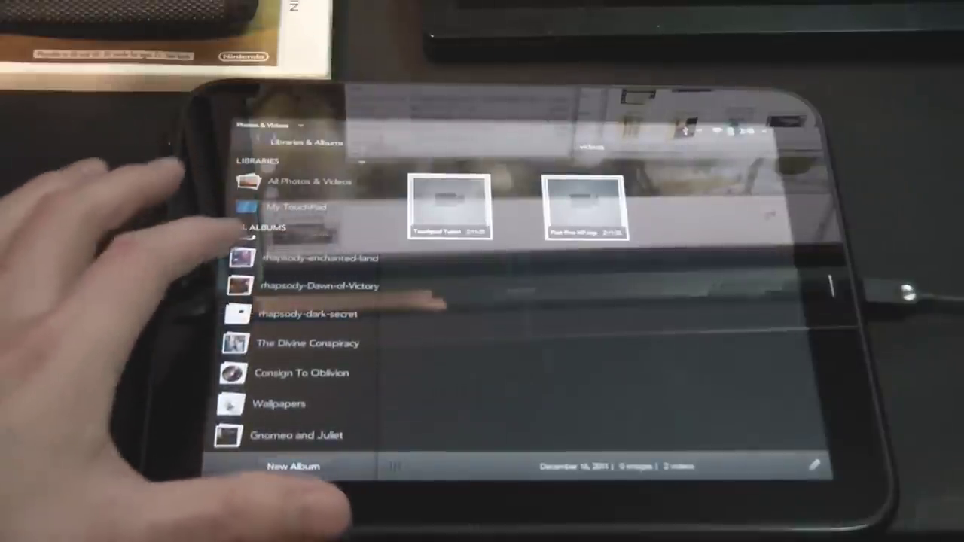
scroll(302, 339, "up", 5)
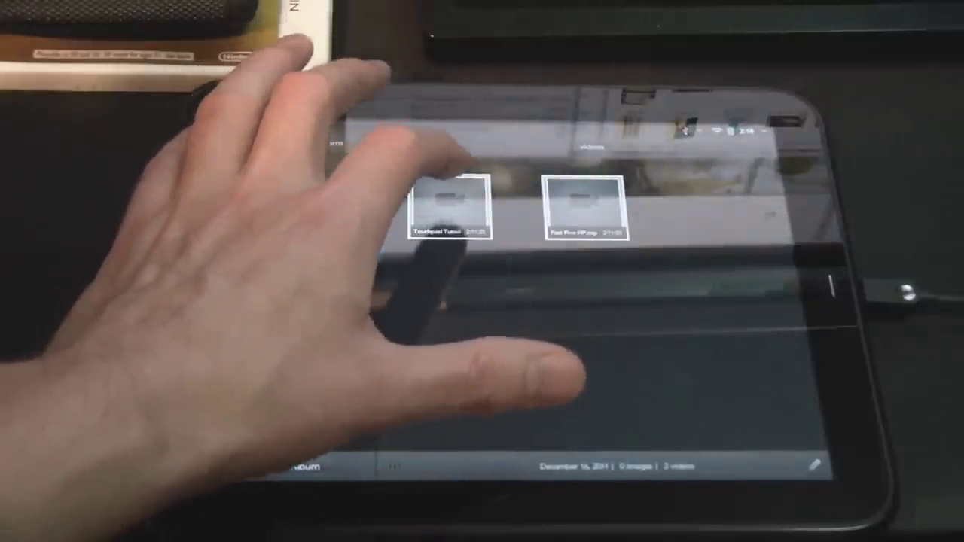
Step: Play the first video, Touchpad Tutorial, from the videos album
left_click(449, 207)
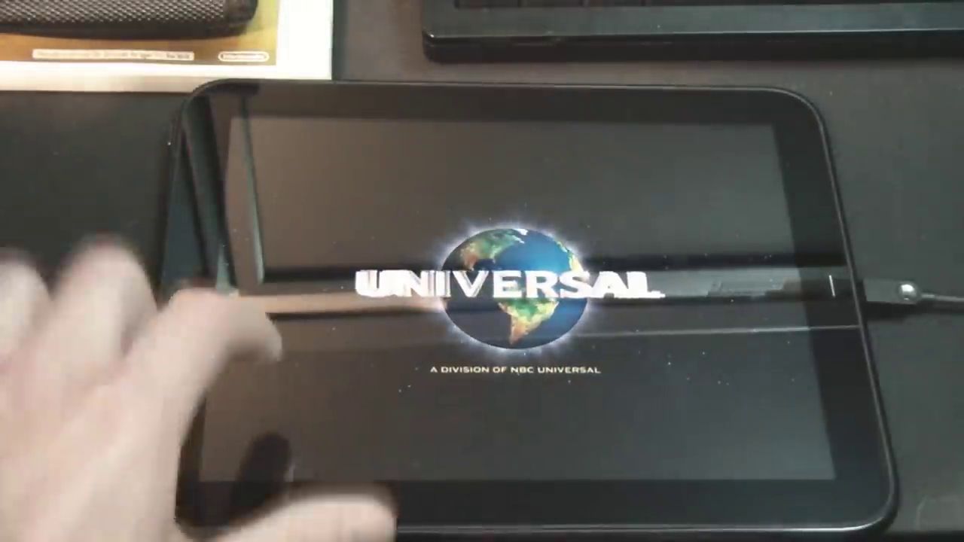
Step: Bring up the playback controls and drag the seek bar ahead to about 12:10
left_click(331, 410)
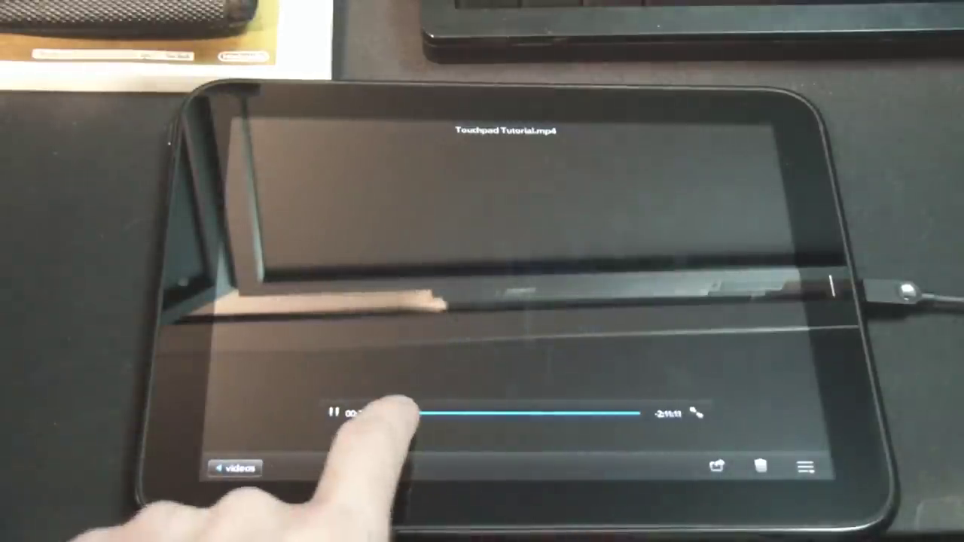
left_click_drag(388, 414, 449, 413)
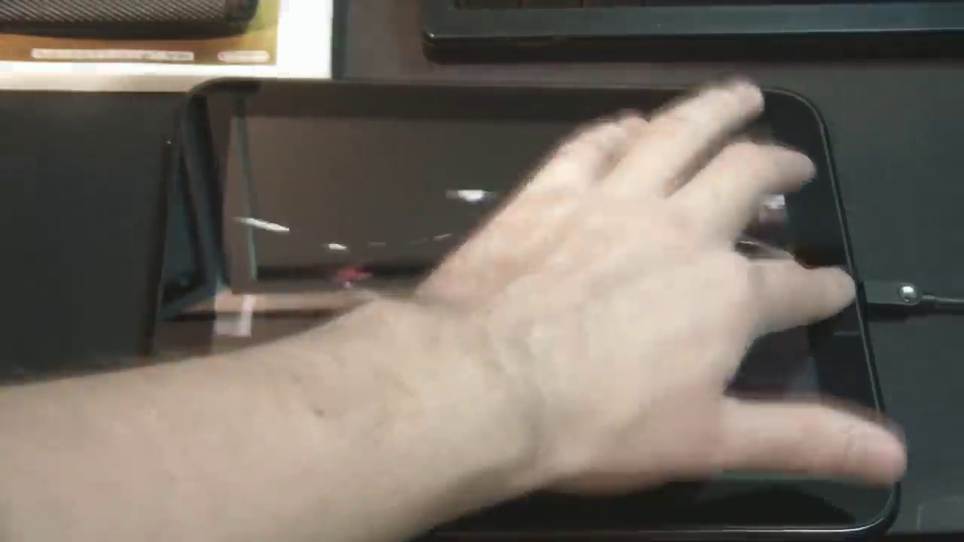
Step: Shrink the playing video to a card and flick it away to stop playback
left_click_drag(467, 497, 467, 362)
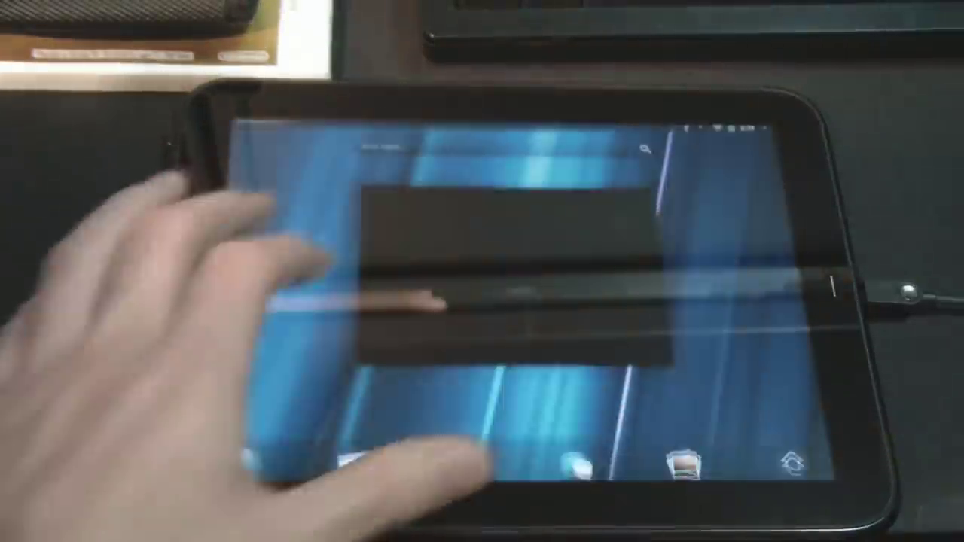
left_click_drag(482, 316, 482, 121)
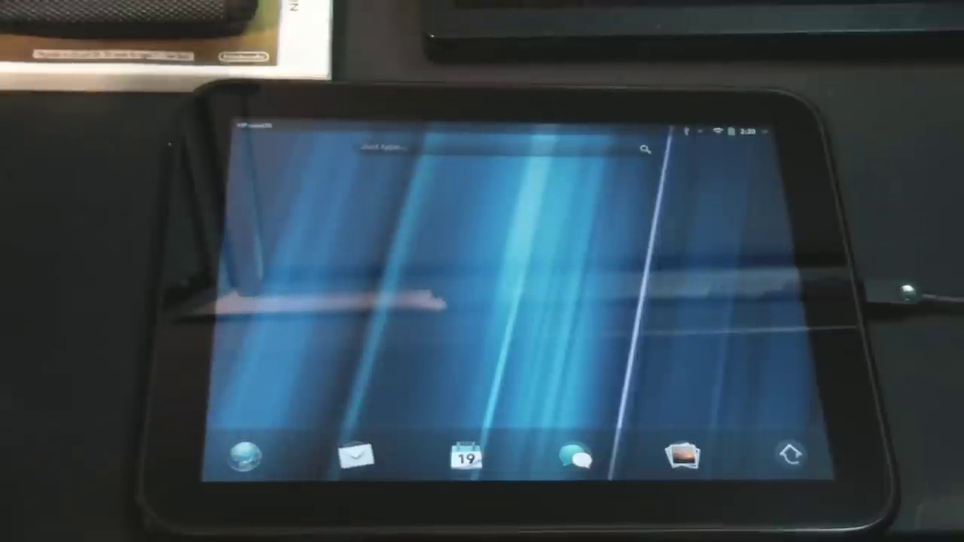